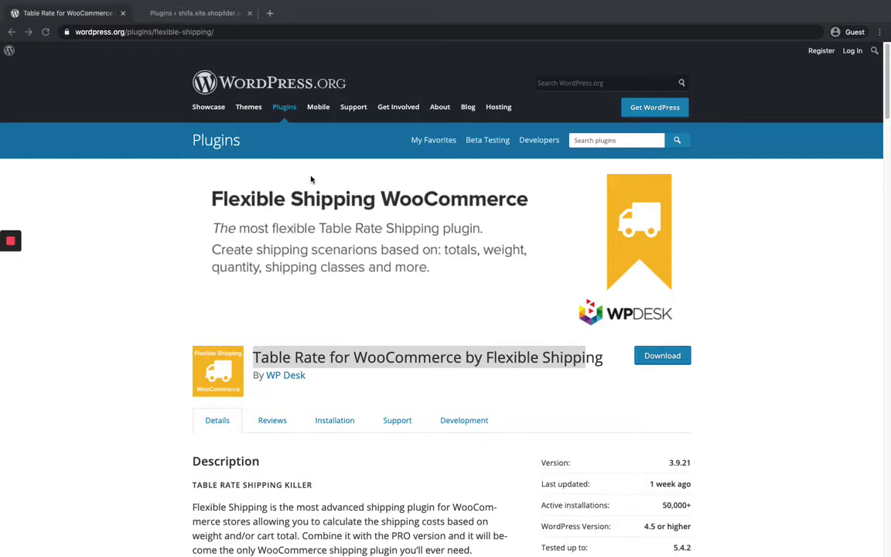
Scroll through the plugin details page to review it
scroll(311, 179, "down", 2)
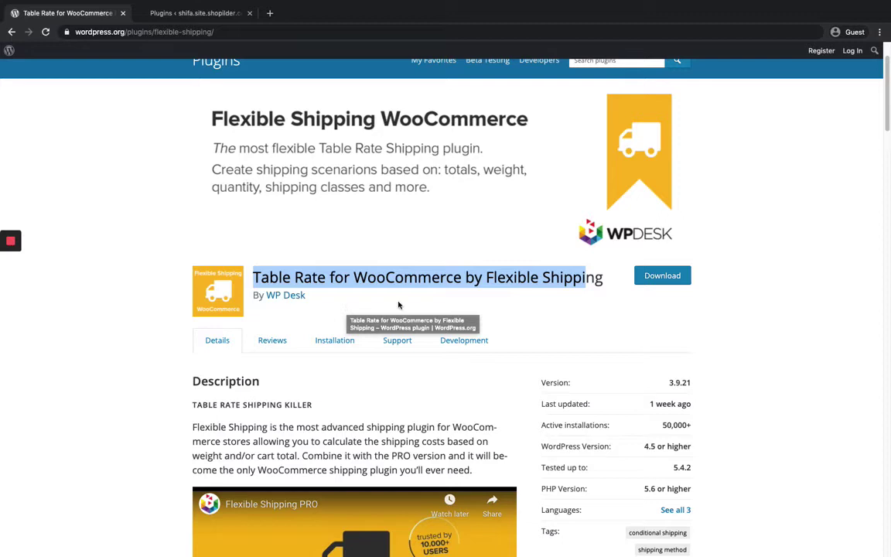
left_click(557, 305)
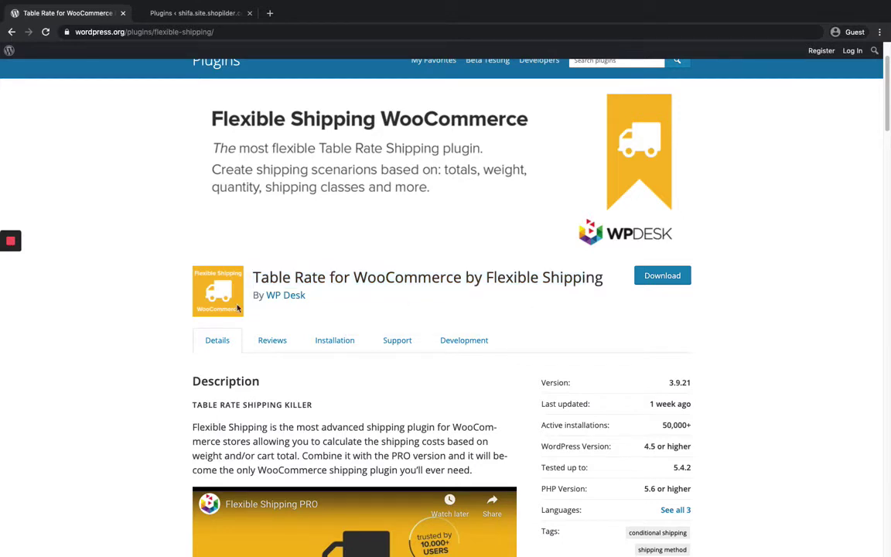
scroll(304, 306, "down", 1)
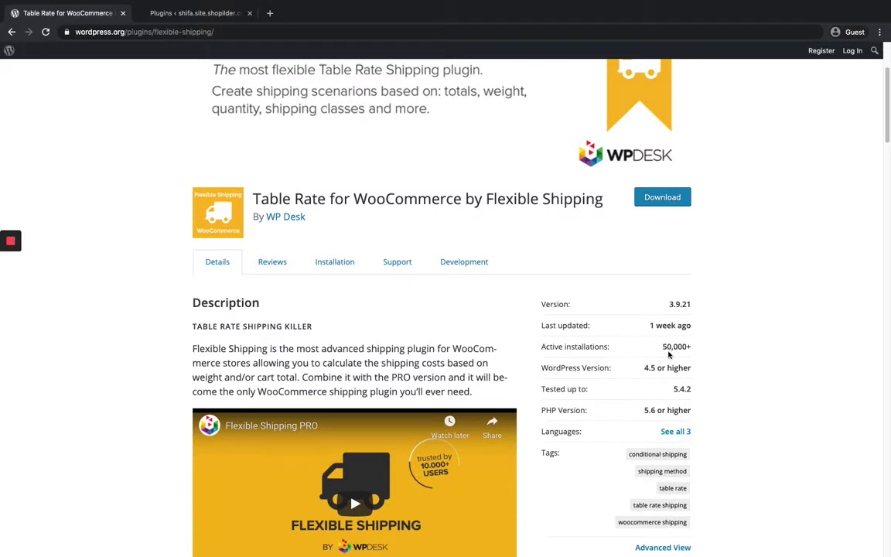
scroll(312, 319, "down", 2)
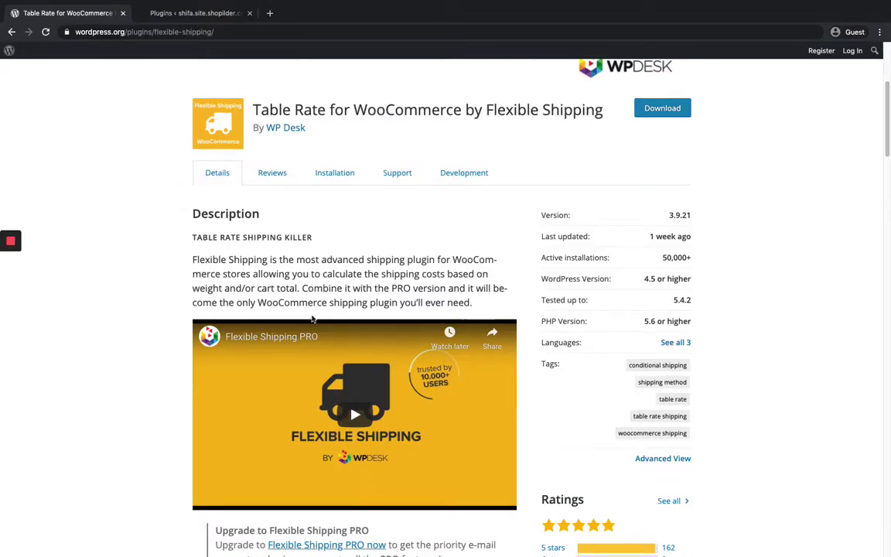
scroll(313, 319, "down", 4)
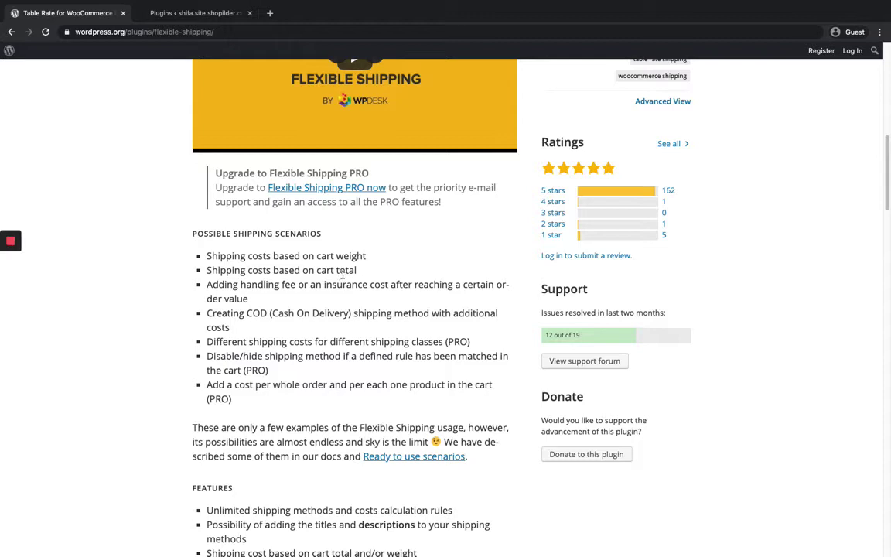
scroll(420, 341, "down", 1)
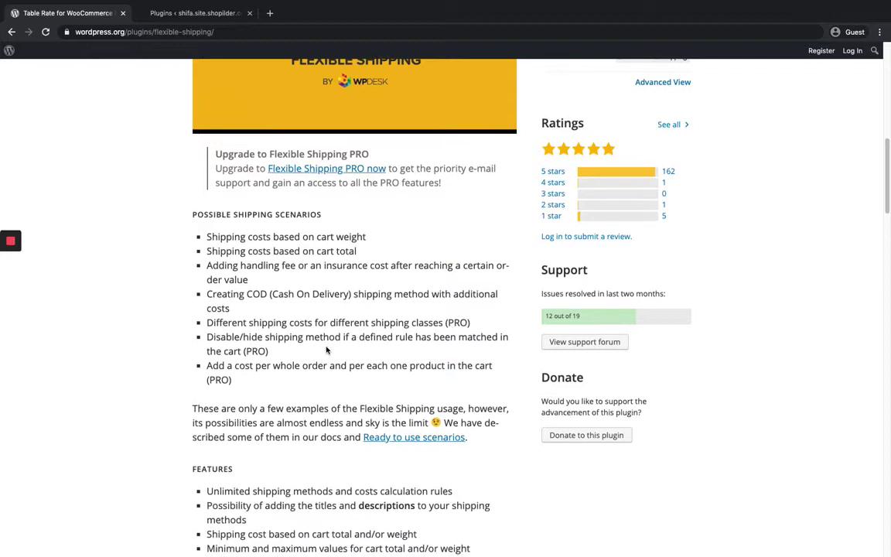
scroll(409, 344, "down", 1)
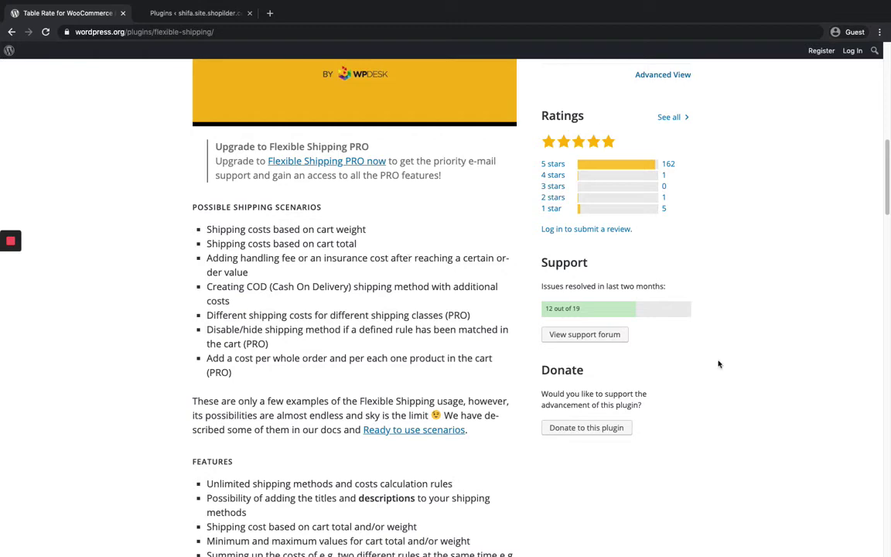
scroll(418, 283, "up", 10)
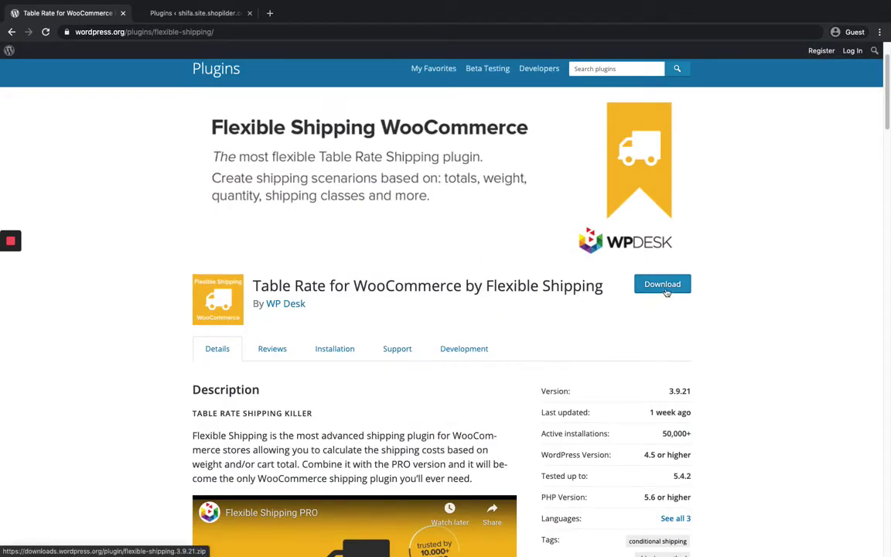
Search the Add Plugins directory for 'table rate'
left_click(193, 14)
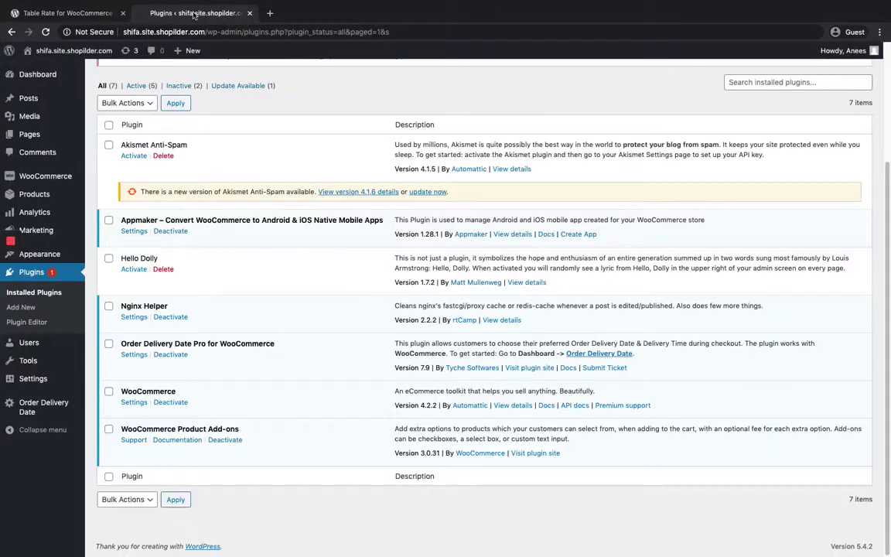
left_click(31, 310)
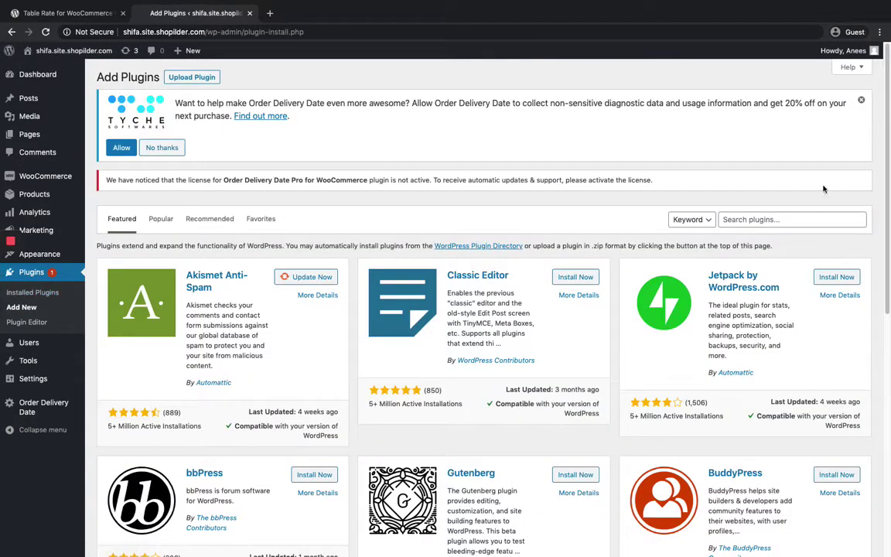
left_click(757, 219)
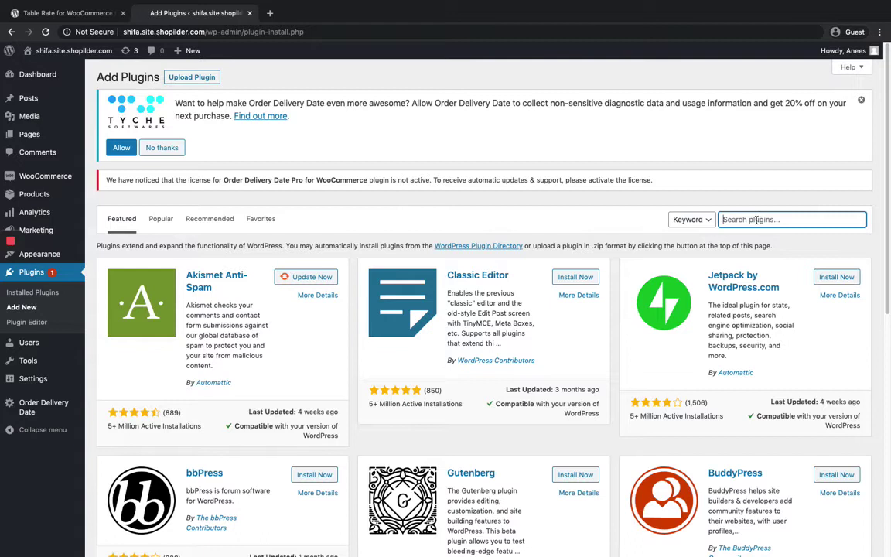
type("tab")
key("BackSpace")
key("BackSpace")
key("BackSpace")
type("le rate")
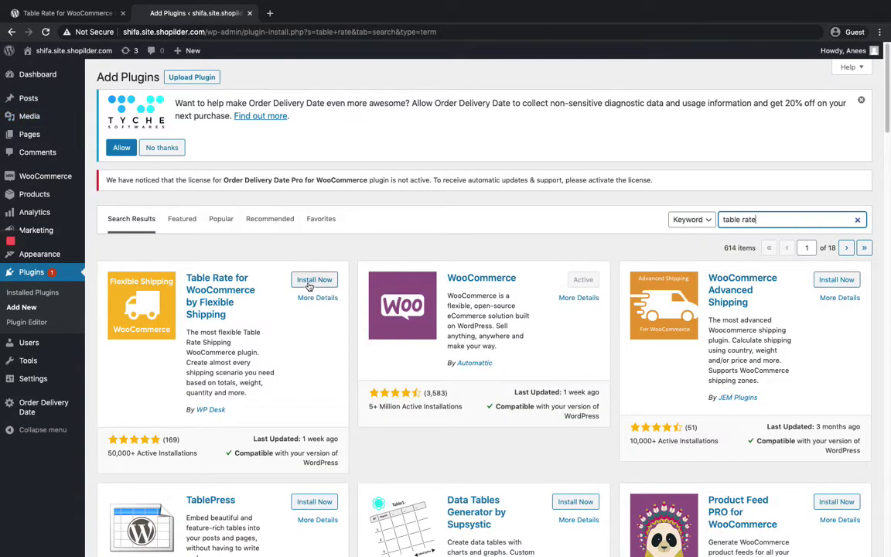
Install and activate Table Rate for WooCommerce by Flexible Shipping, version 3.9.21
left_click(314, 280)
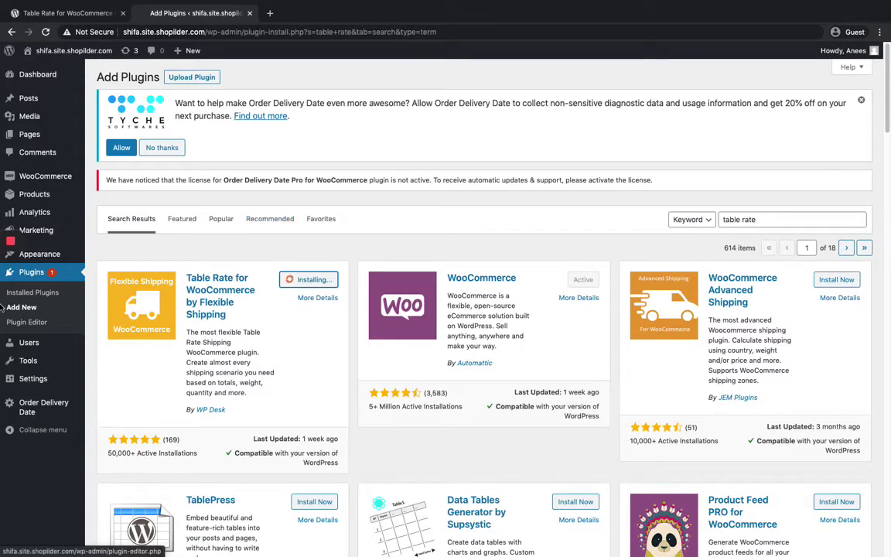
mouse_move(8, 268)
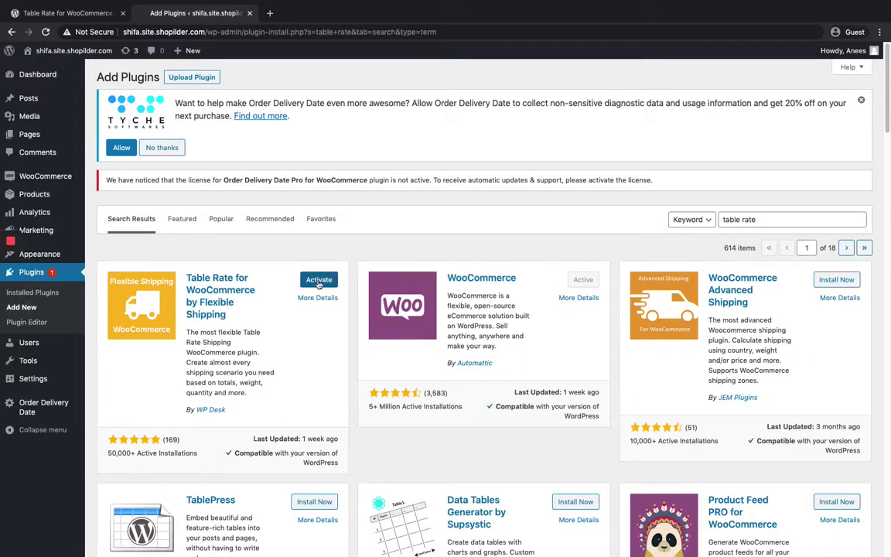
left_click(318, 282)
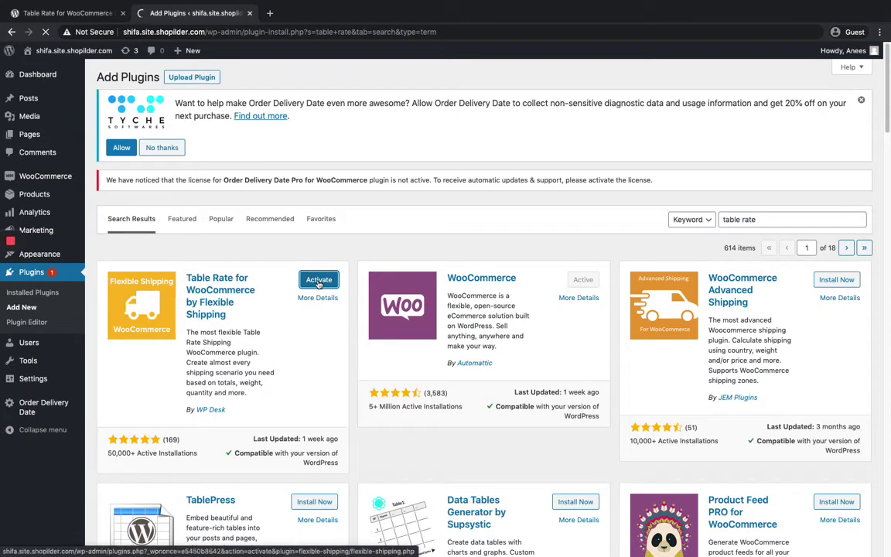
scroll(307, 248, "down", 5)
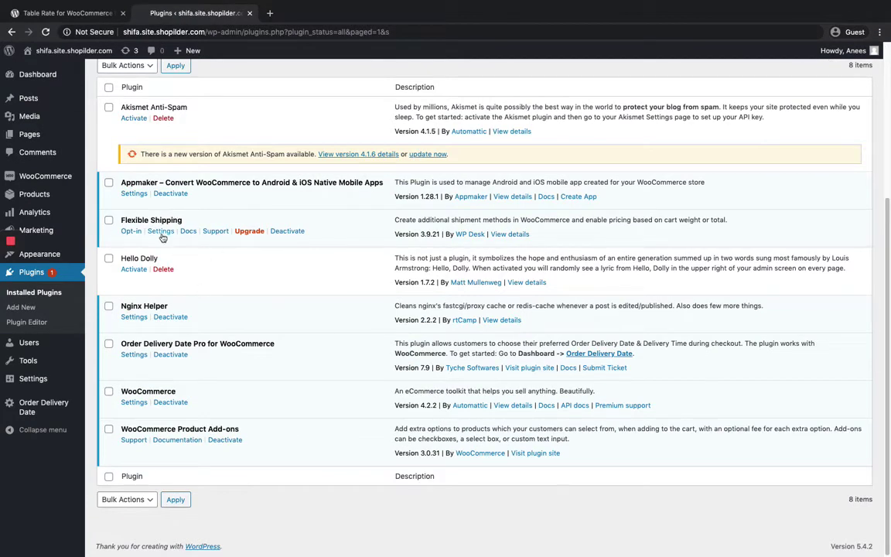
mouse_move(45, 176)
Go from the Flexible Shipping plugin settings to the WooCommerce Shipping zones list
left_click(163, 231)
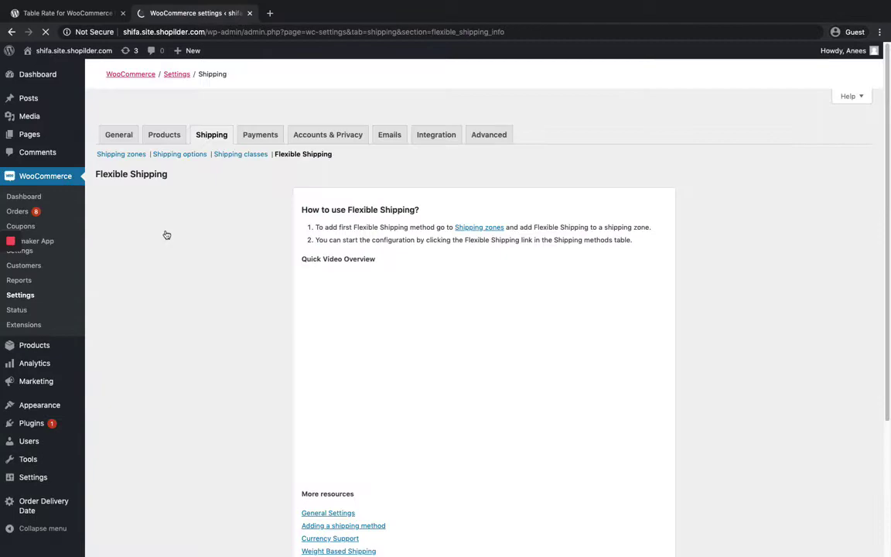
scroll(315, 205, "down", 3)
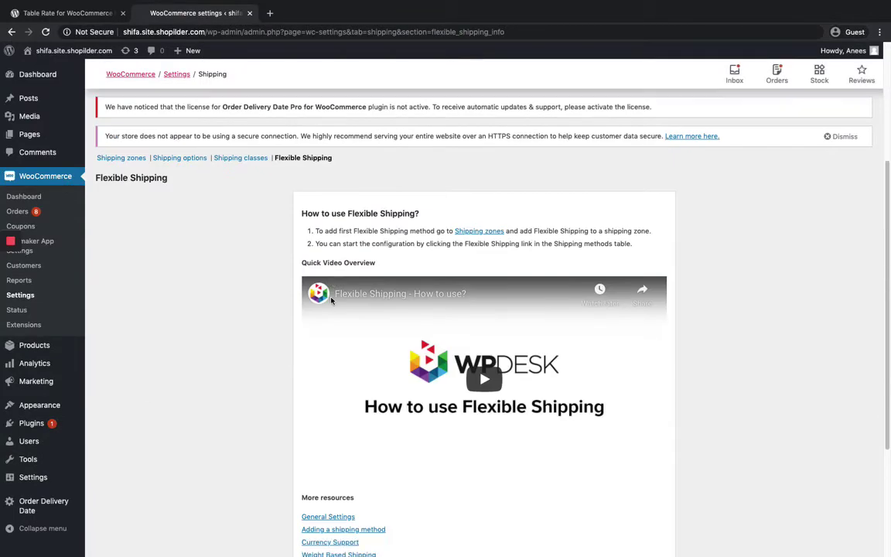
scroll(304, 175, "up", 3)
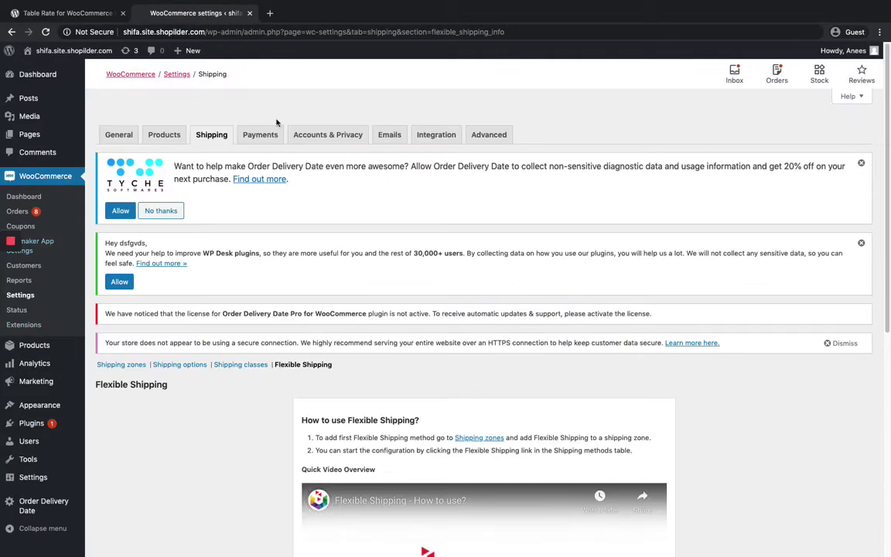
scroll(317, 363, "down", 1)
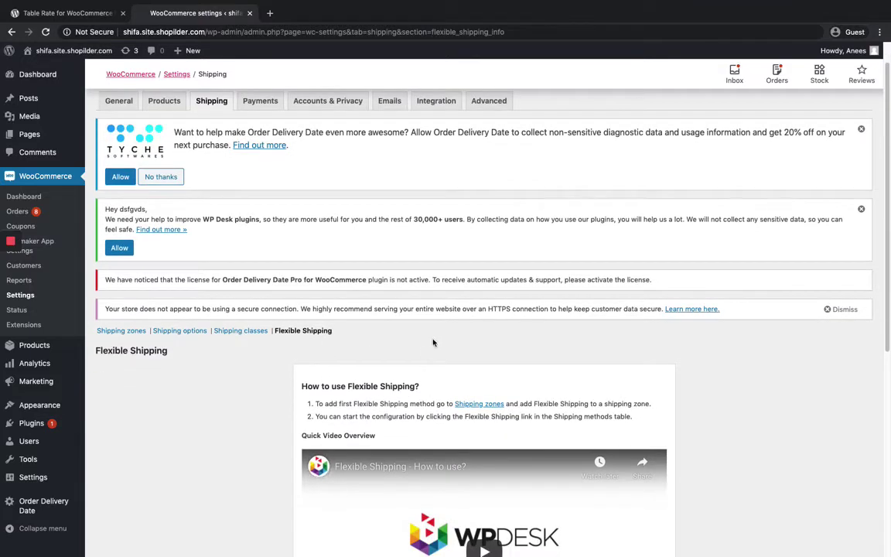
scroll(433, 340, "down", 2)
left_click(121, 251)
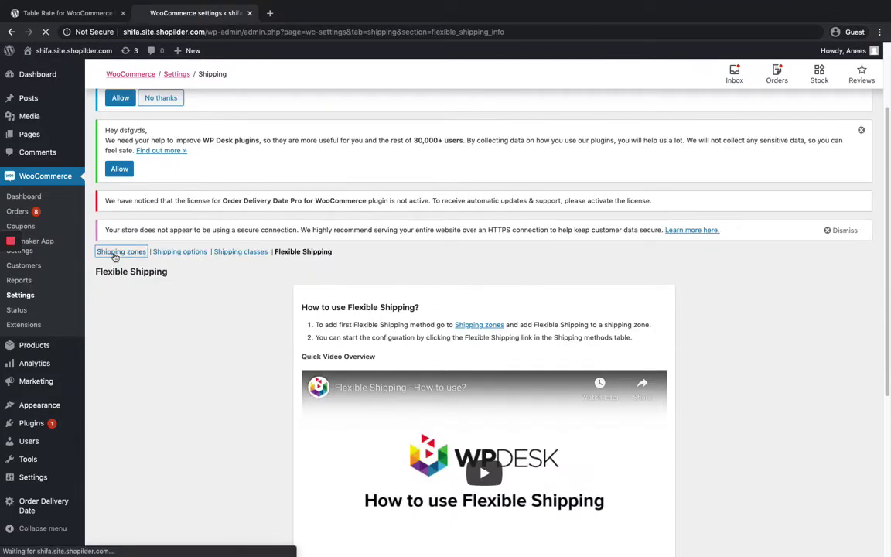
scroll(232, 286, "down", 1)
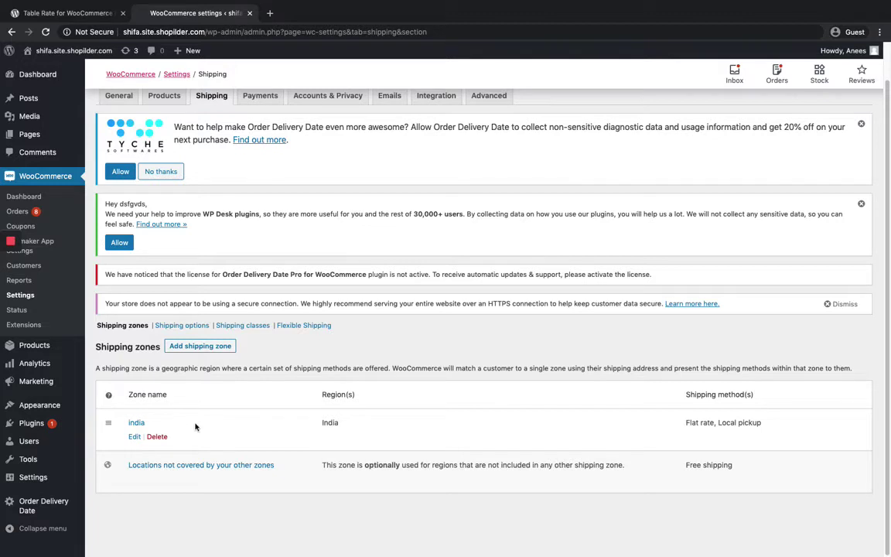
Create a new shipping zone named US covering United States (US)
left_click(199, 346)
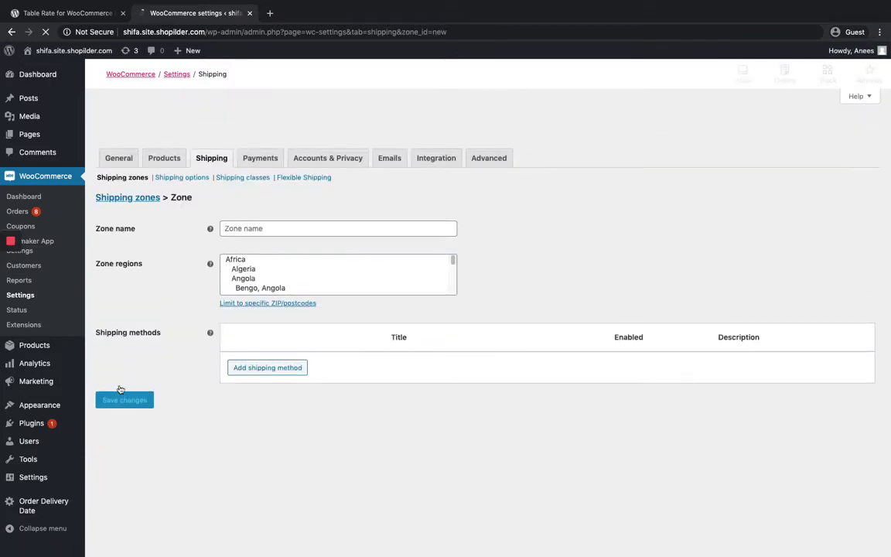
scroll(285, 387, "down", 2)
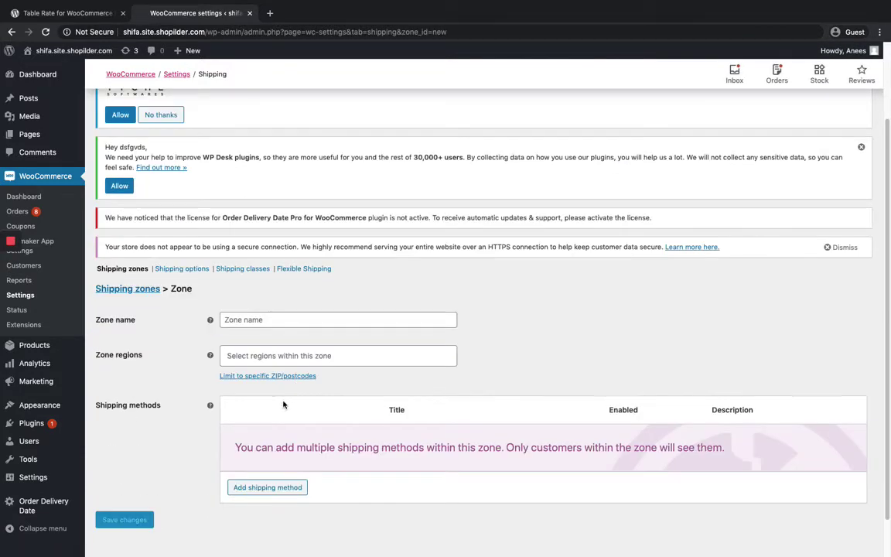
left_click(262, 319)
type("US")
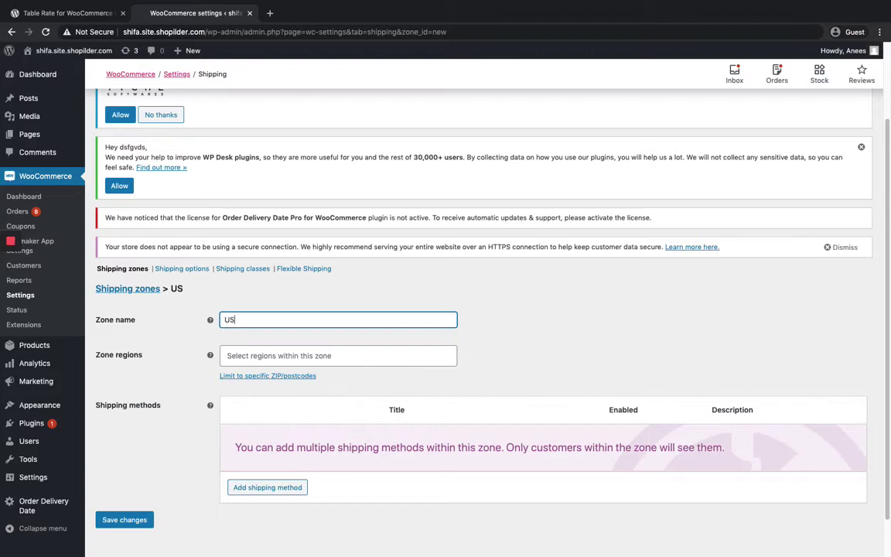
left_click(284, 355)
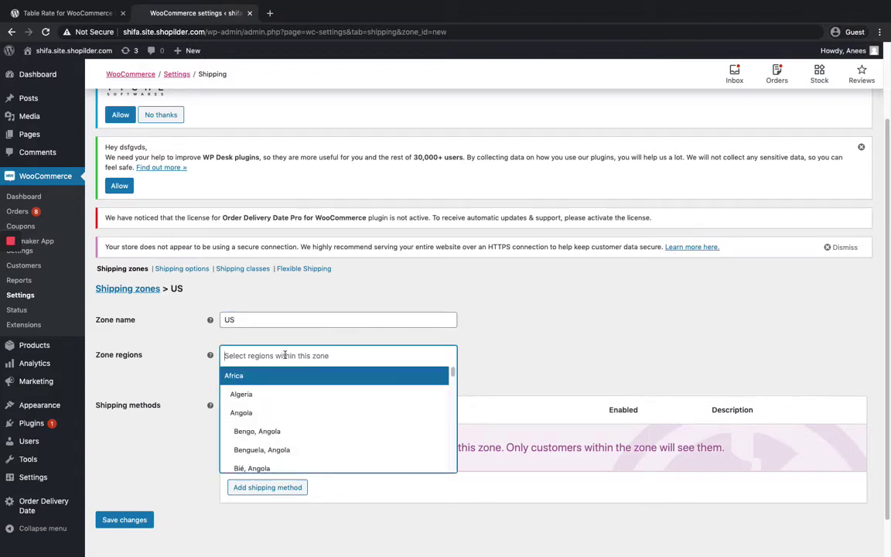
type("US")
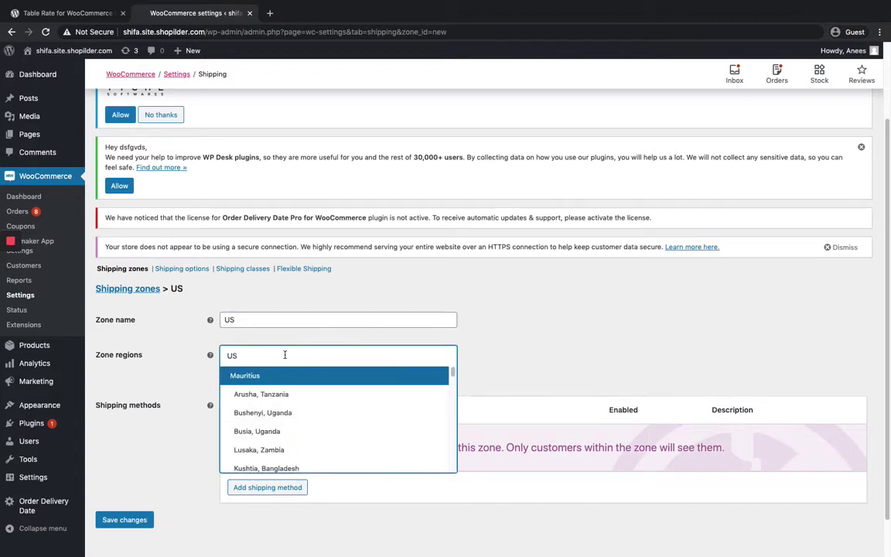
key("BackSpace")
type("nited")
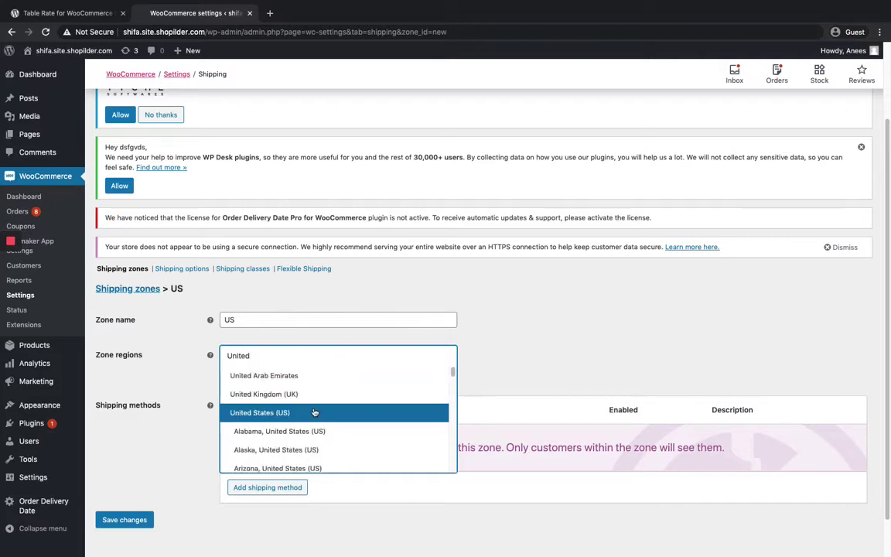
left_click(314, 412)
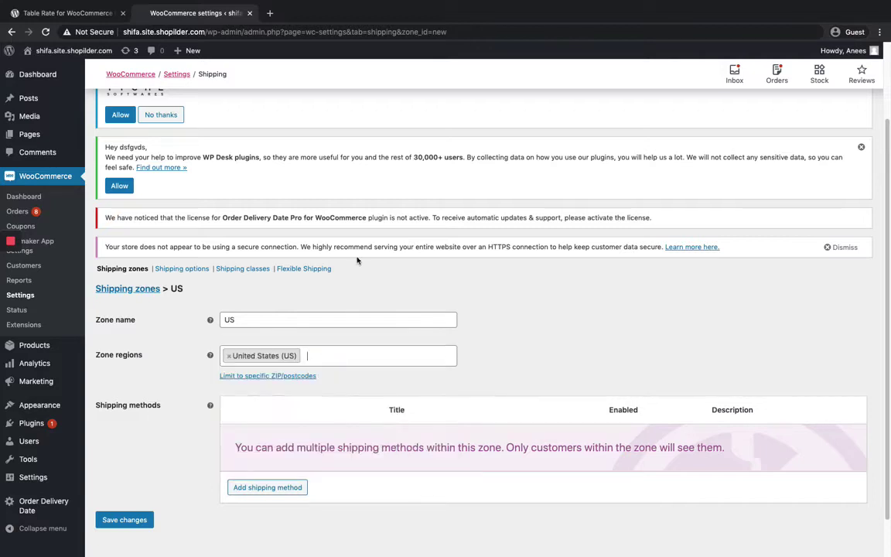
Choose Flexible Shipping as the shipping method to add to the US zone
left_click(275, 493)
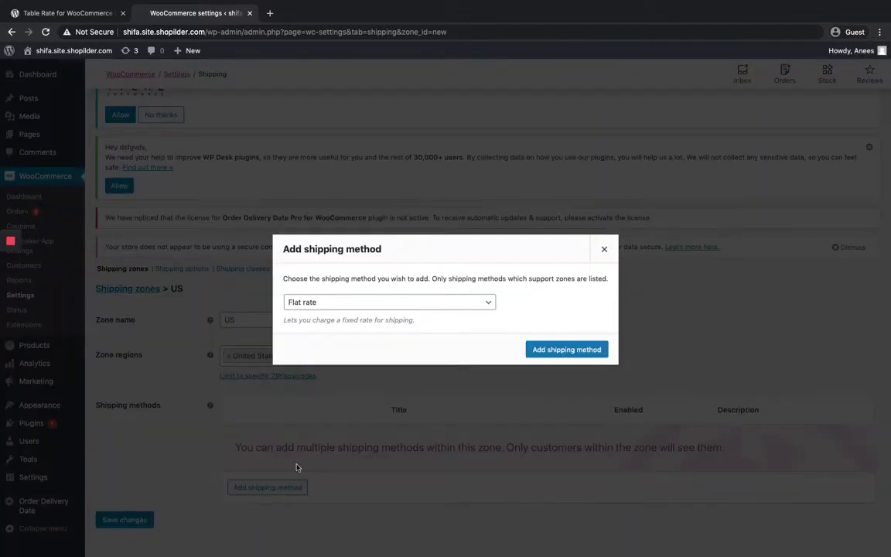
left_click(338, 306)
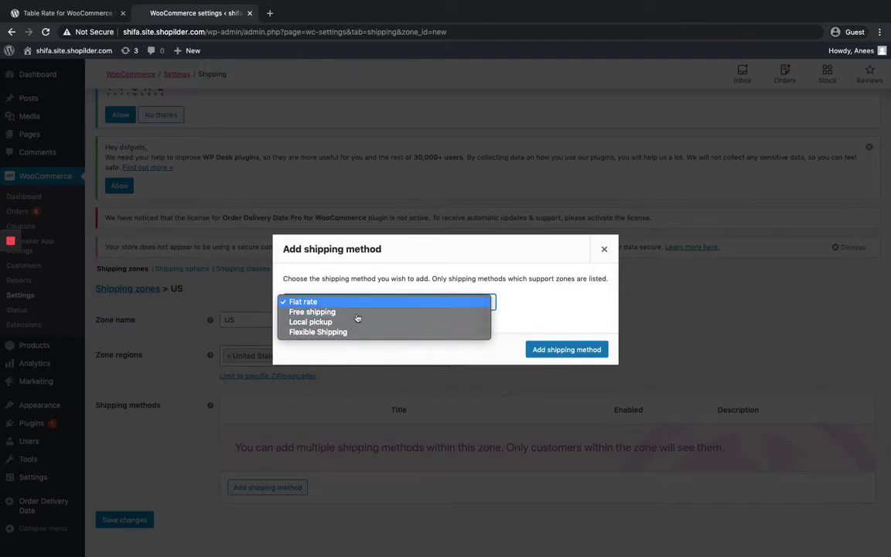
left_click(317, 333)
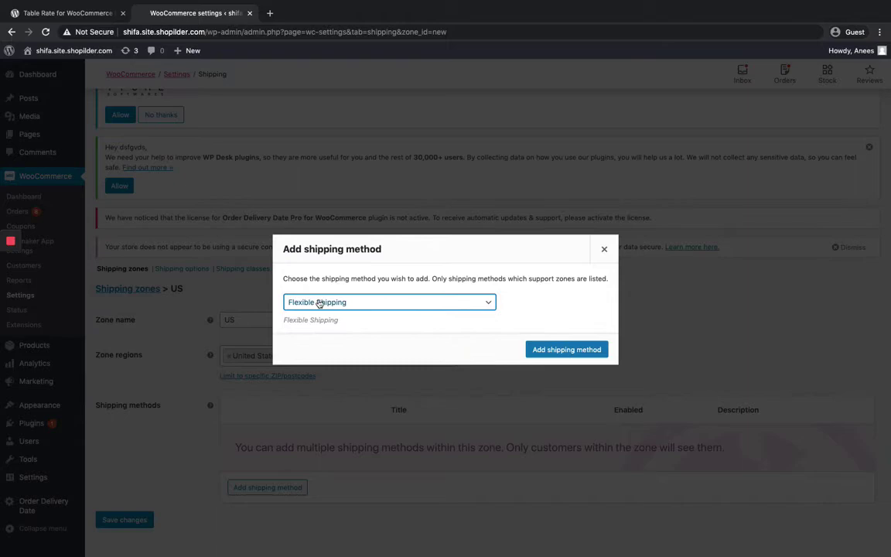
Add Flexible Shipping to the US zone and start a new Flexible Shipping method
left_click(543, 344)
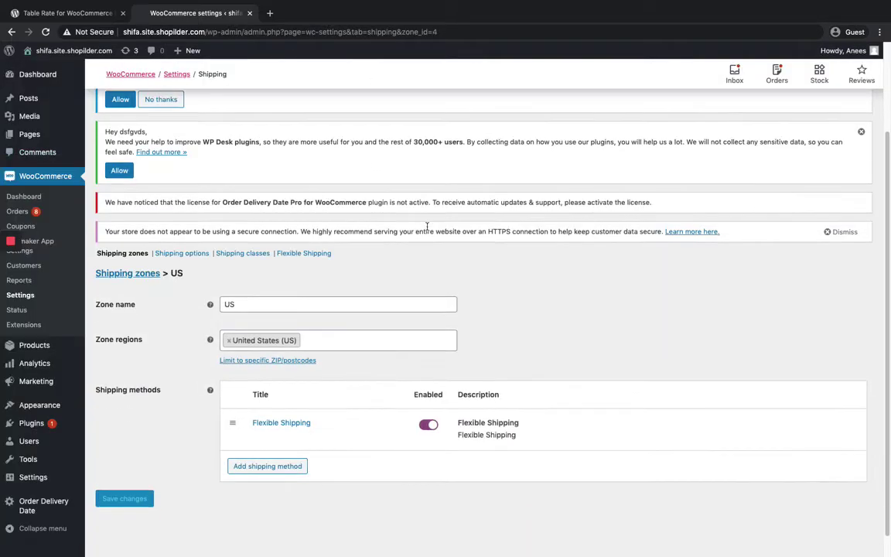
left_click(256, 436)
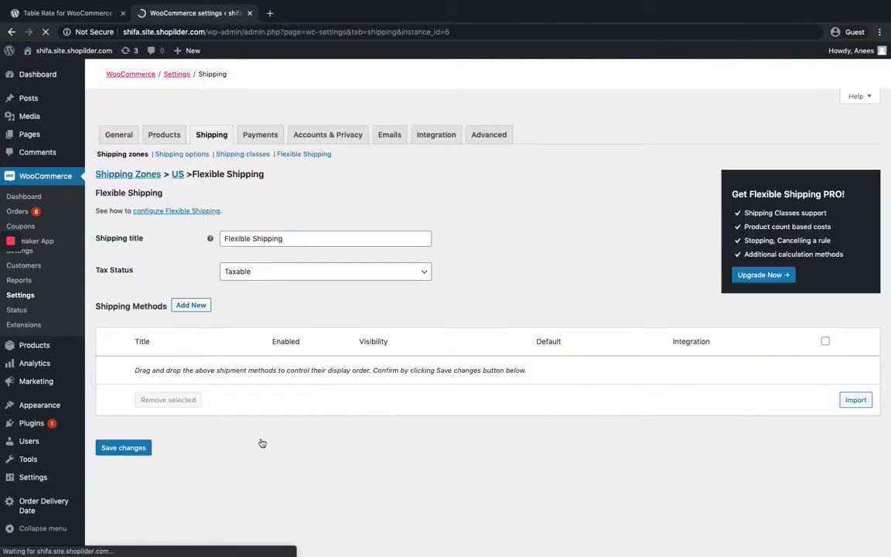
scroll(609, 237, "down", 4)
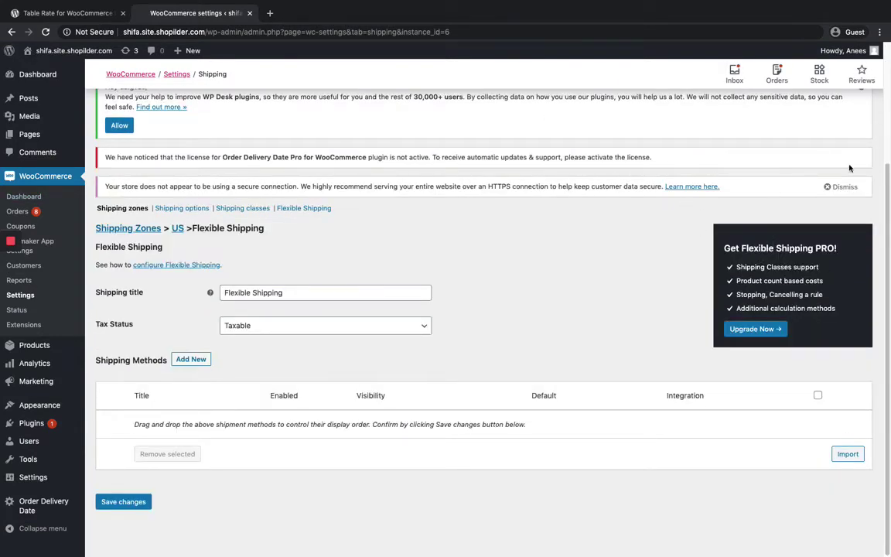
left_click(191, 360)
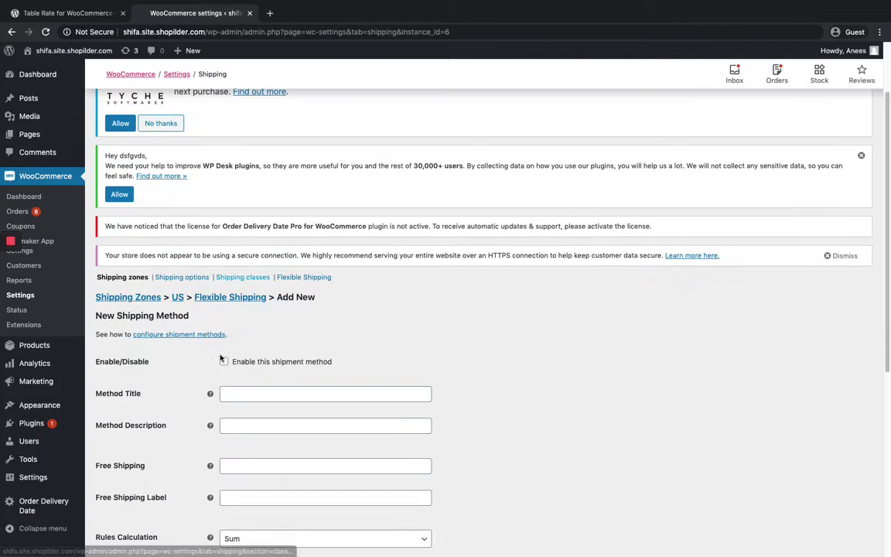
Enable the method, titled 'Flexible shipping', with description 'Description'
scroll(200, 332, "down", 4)
left_click(223, 184)
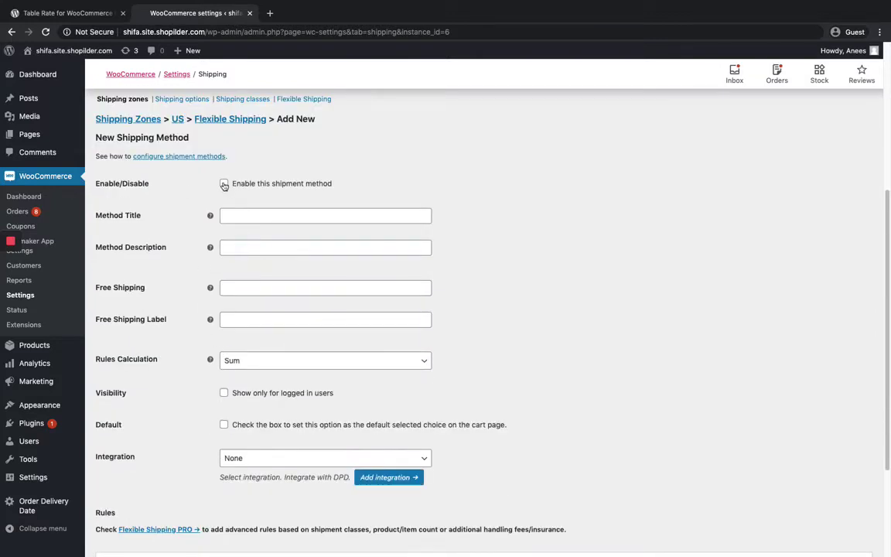
left_click(256, 215)
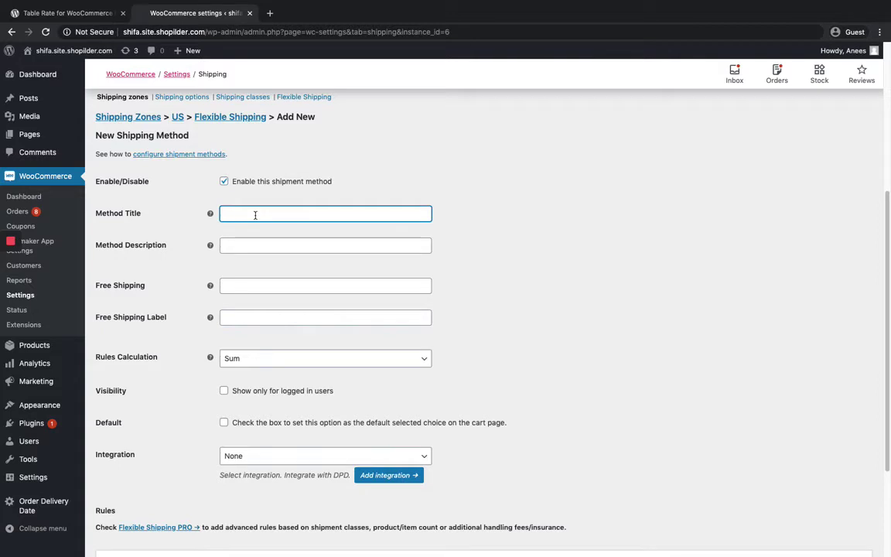
type("Flexible shipping")
left_click(253, 243)
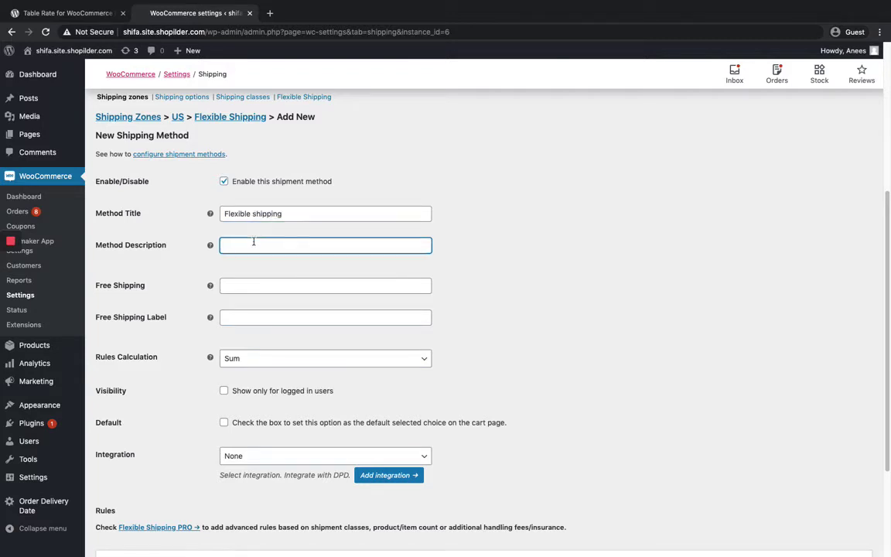
type("Description")
Set free shipping above 50 labelled FREE, keeping Sum as rules calculation
left_click(265, 286)
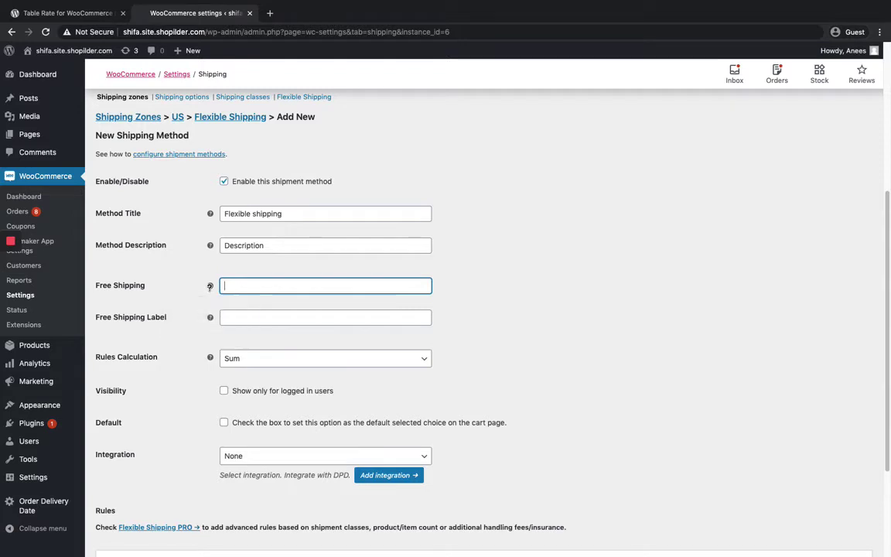
mouse_move(211, 285)
scroll(272, 280, "down", 3)
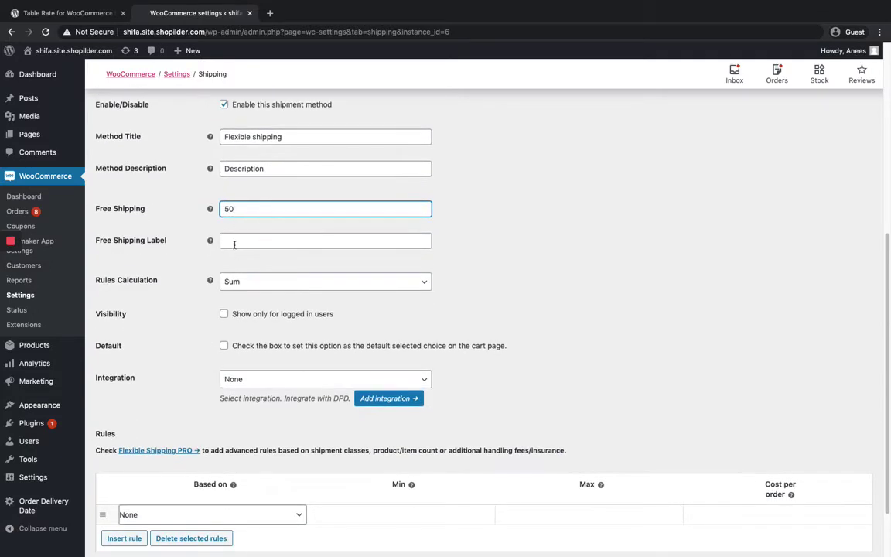
left_click(233, 242)
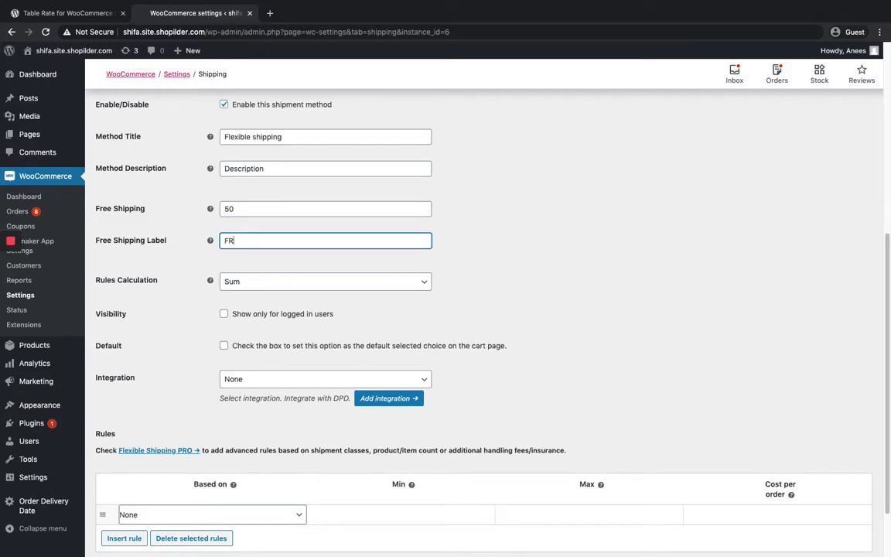
left_click(264, 288)
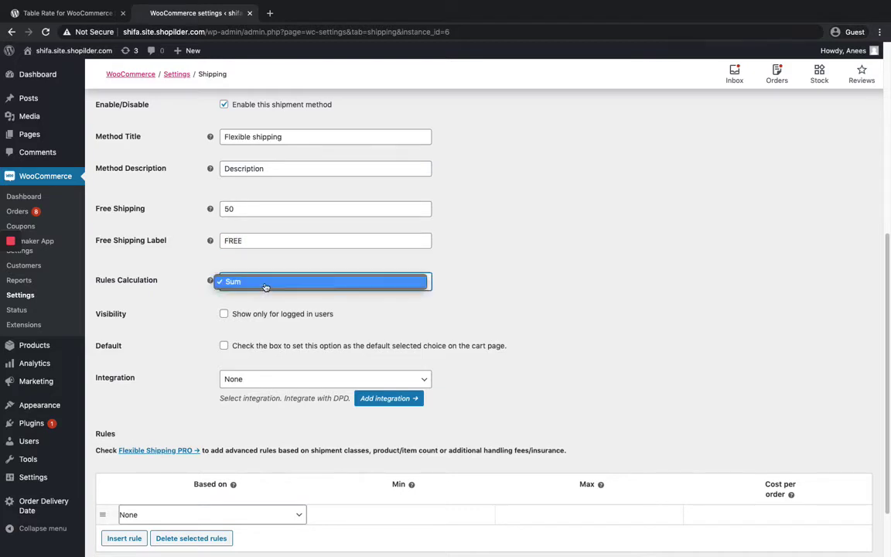
left_click(266, 287)
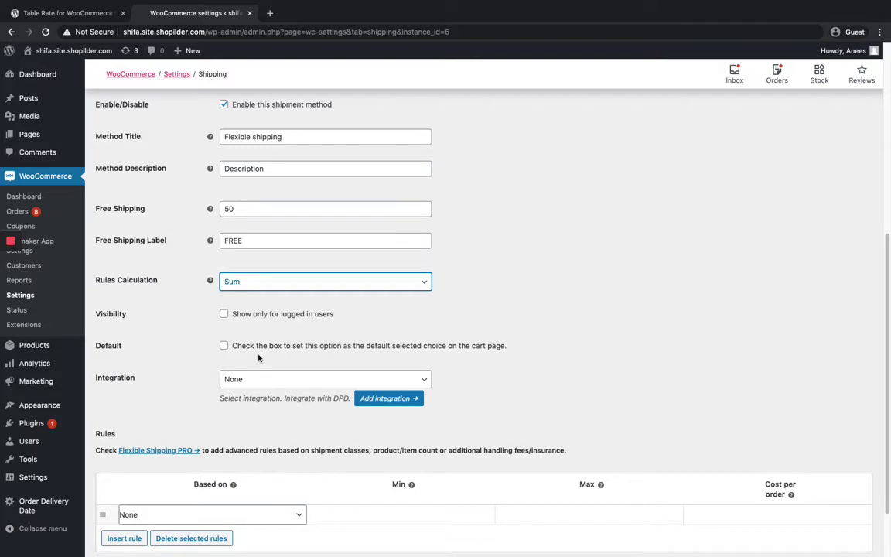
Add a Price-based rule with minimum 50 and cost per order 10, then save
scroll(256, 333, "down", 2)
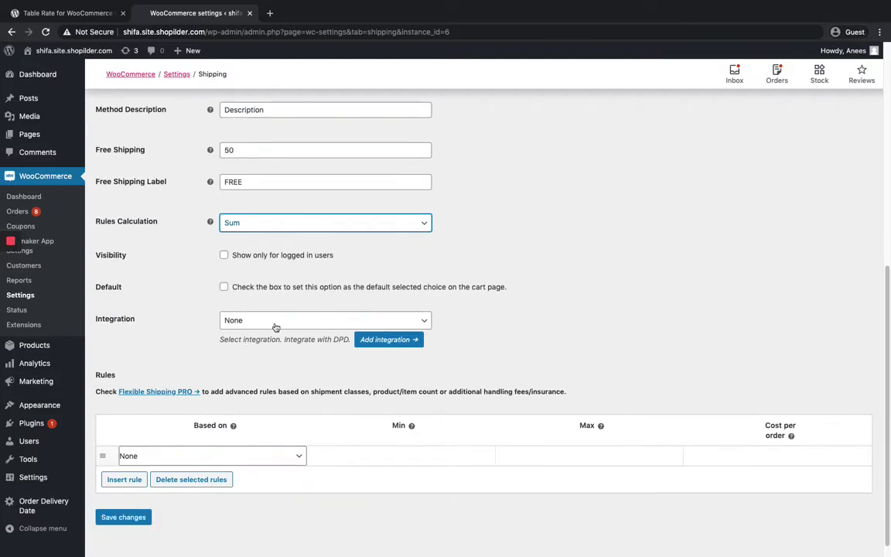
scroll(278, 433, "down", 1)
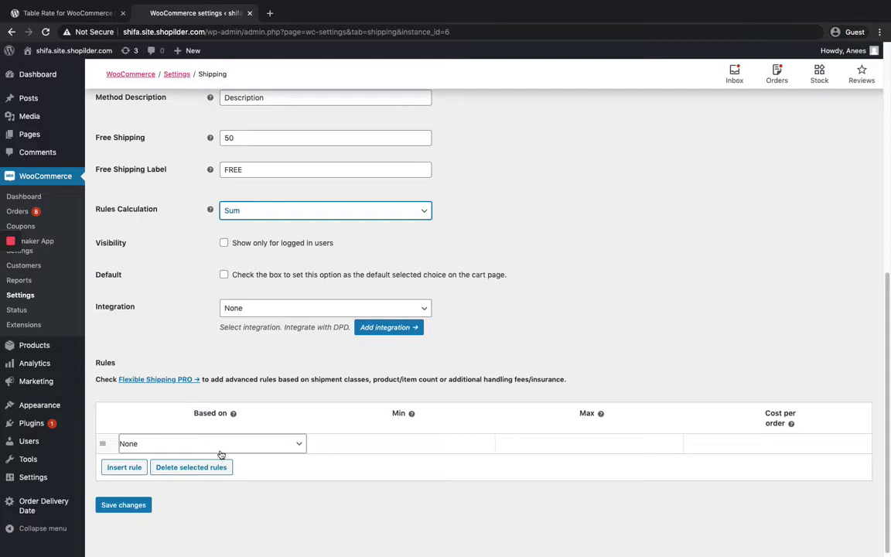
scroll(224, 449, "down", 1)
left_click(263, 443)
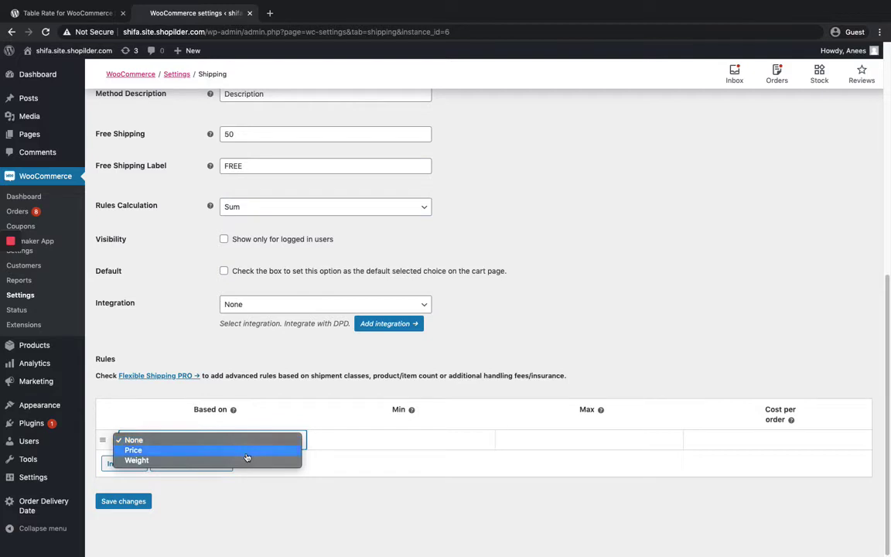
left_click(248, 450)
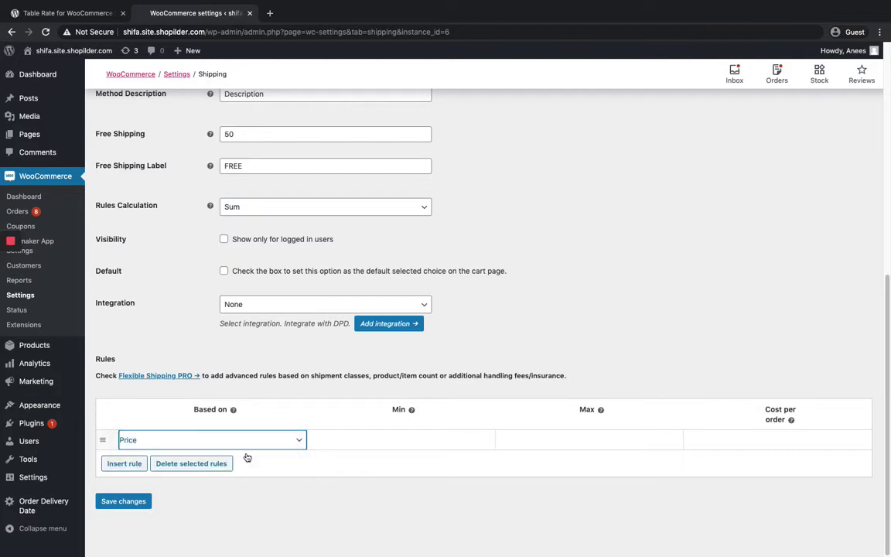
left_click(388, 437)
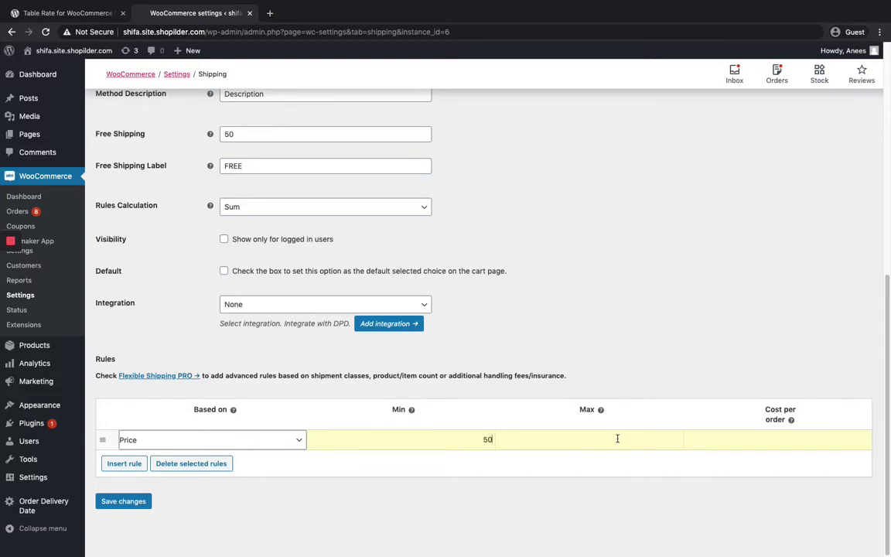
left_click(790, 441)
type("10")
left_click(134, 502)
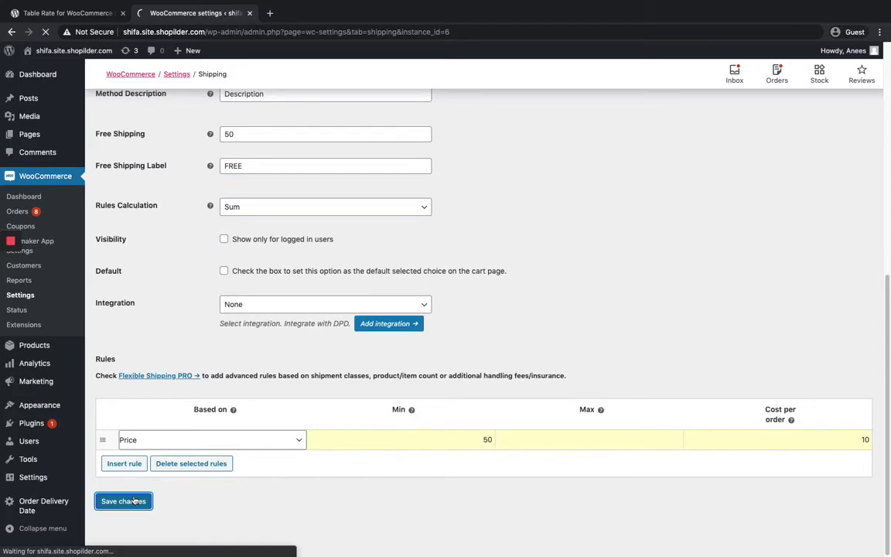
Return to Shipping zones and open the US zone's Flexible Shipping method list
scroll(210, 461, "down", 2)
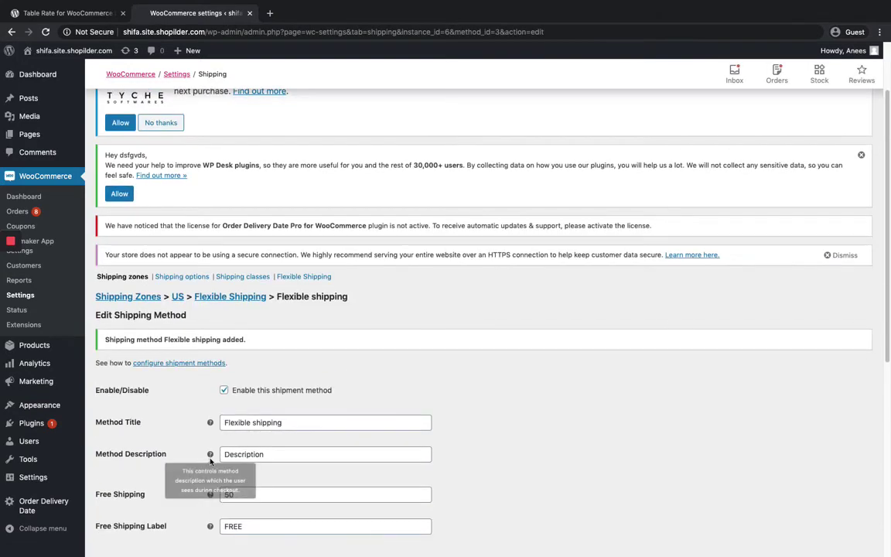
scroll(210, 461, "down", 5)
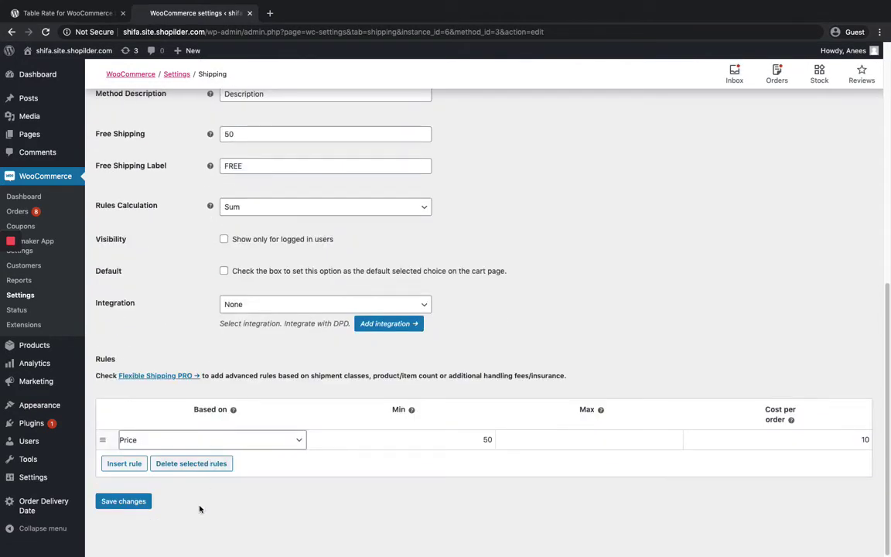
scroll(131, 503, "up", 3)
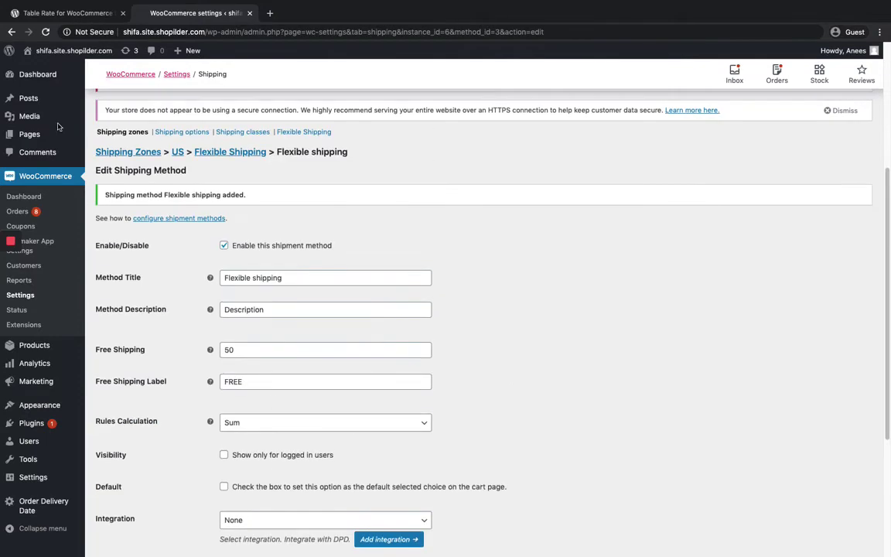
left_click(116, 131)
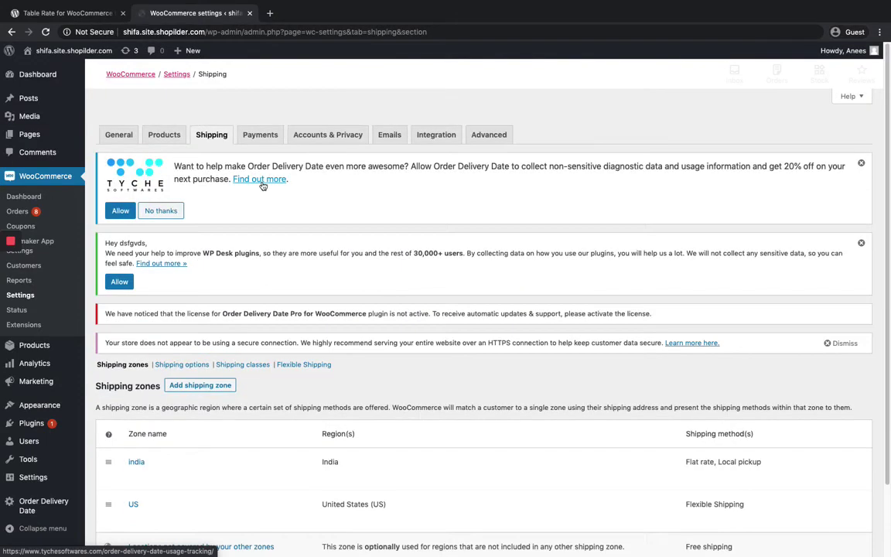
scroll(294, 255, "down", 2)
left_click(134, 437)
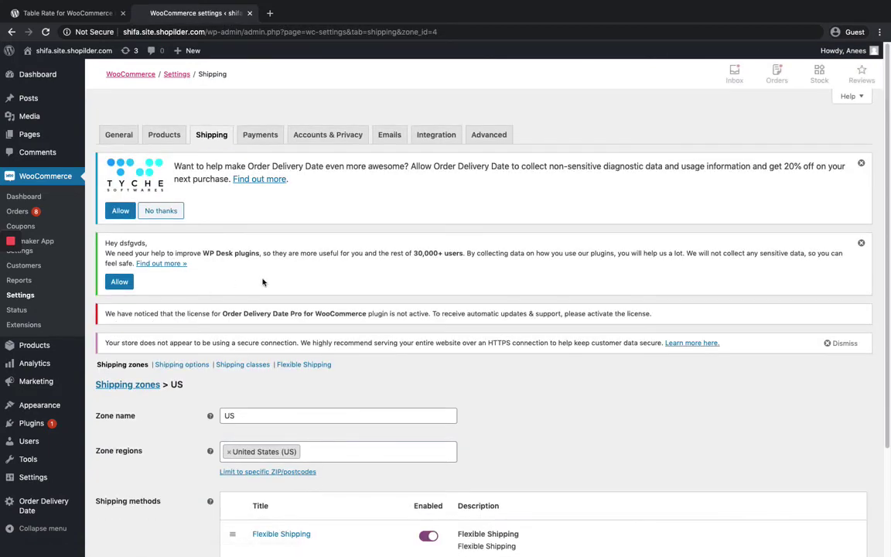
scroll(263, 283, "down", 3)
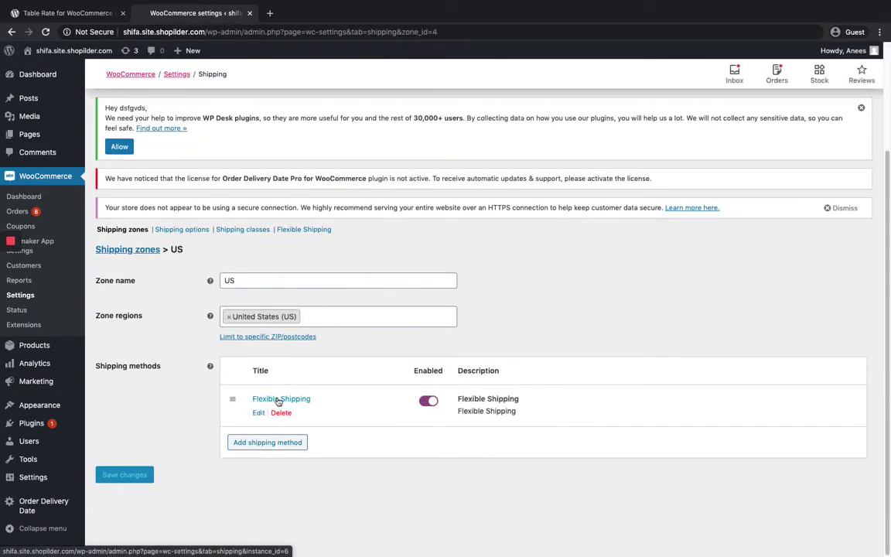
left_click(258, 413)
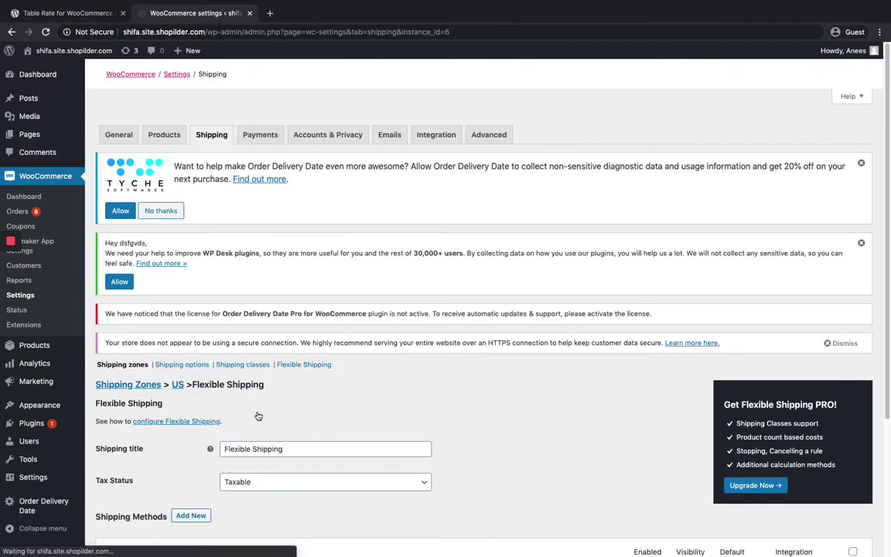
scroll(300, 396, "down", 4)
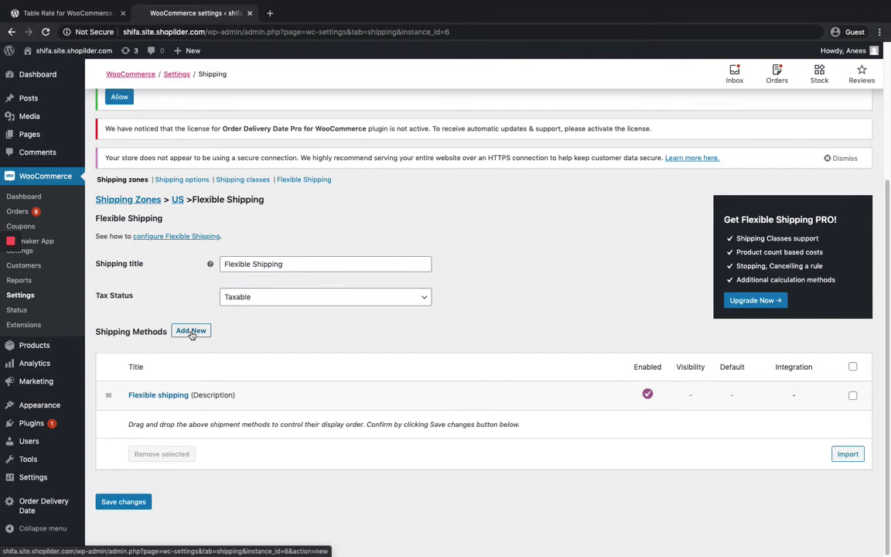
scroll(191, 335, "up", 1)
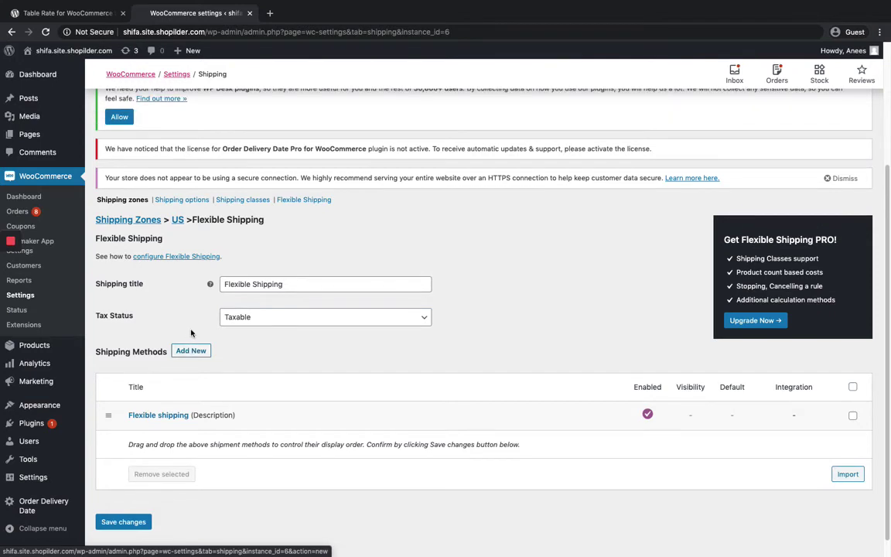
Open the storefront in a new tab and view the cart of two Beanies totalling ₹36.00
right_click(42, 57)
left_click(78, 66)
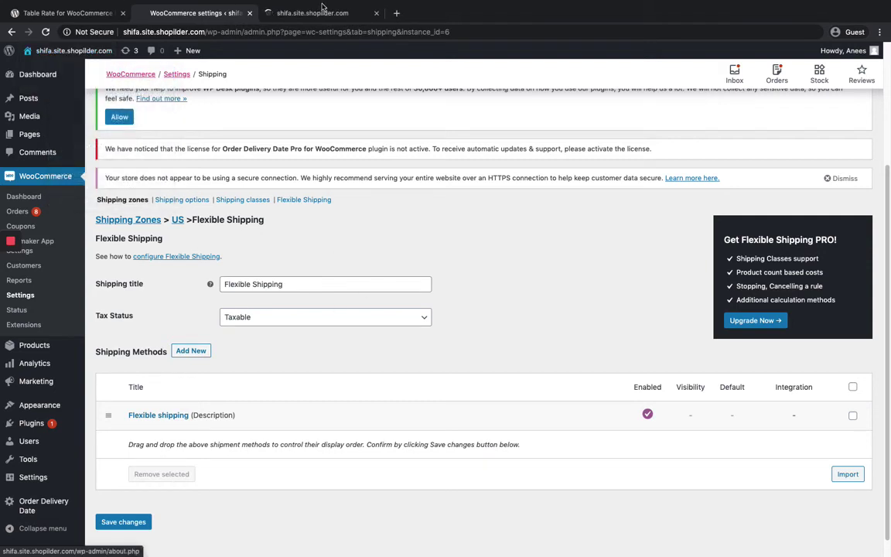
left_click(318, 11)
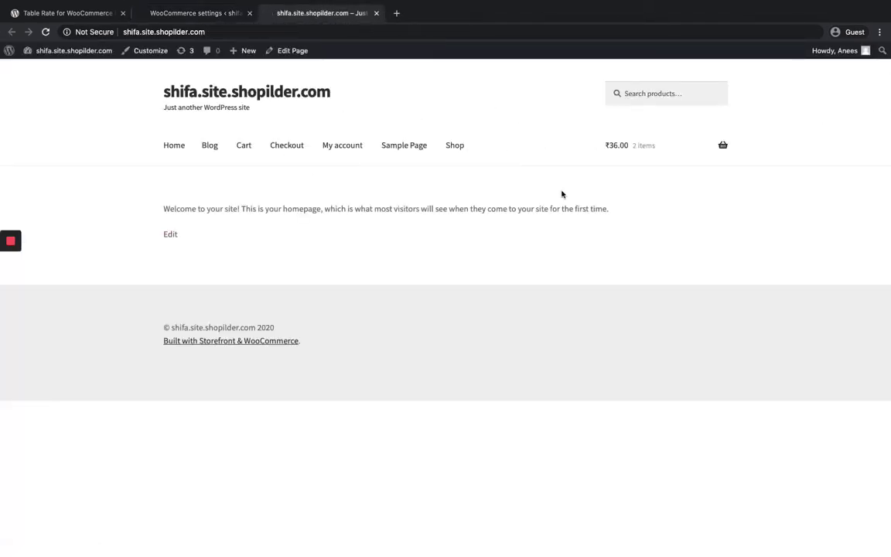
mouse_move(632, 147)
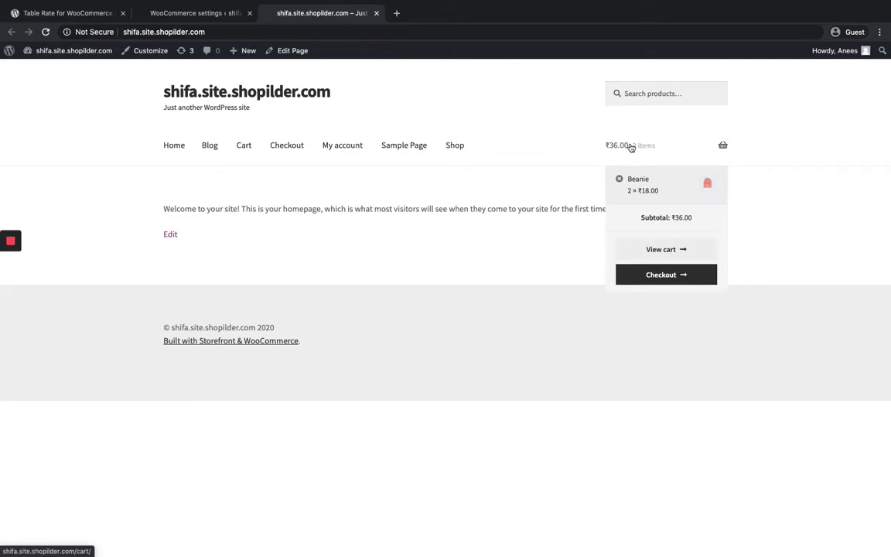
left_click(663, 247)
scroll(592, 155, "down", 1)
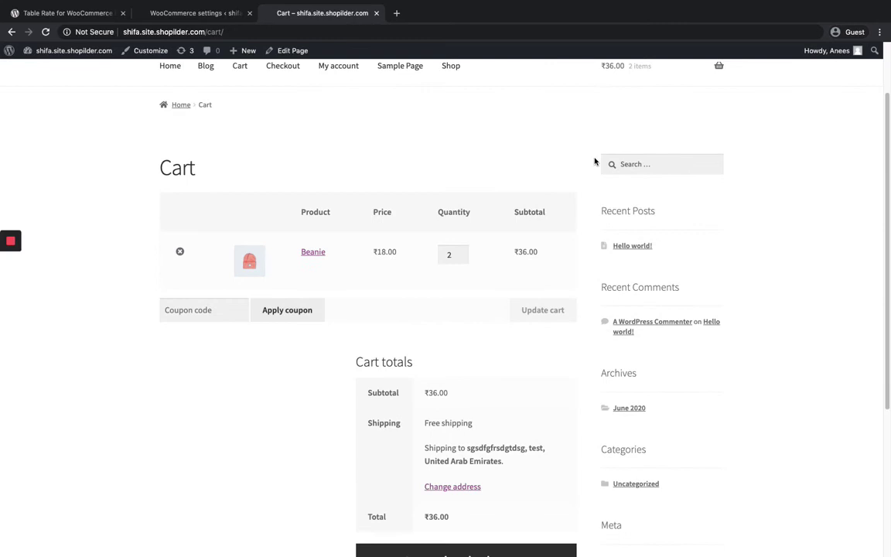
scroll(595, 161, "down", 1)
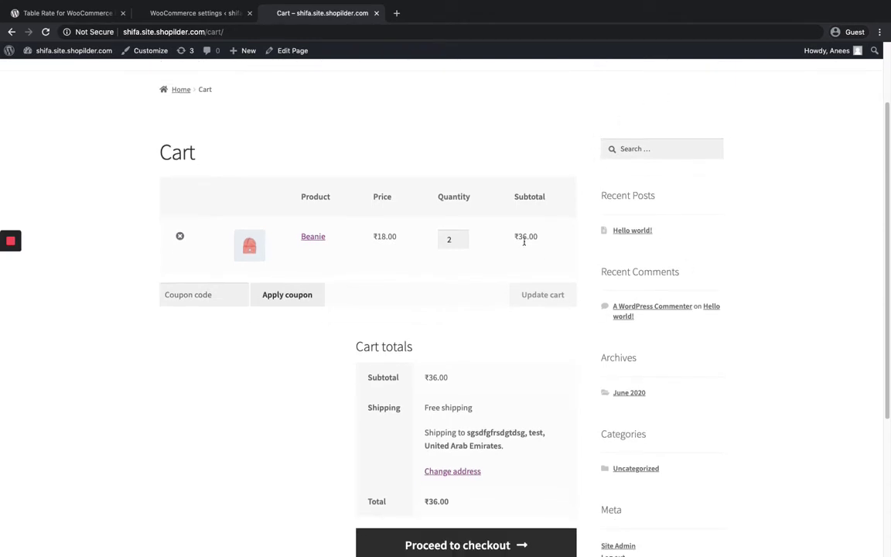
scroll(524, 242, "down", 1)
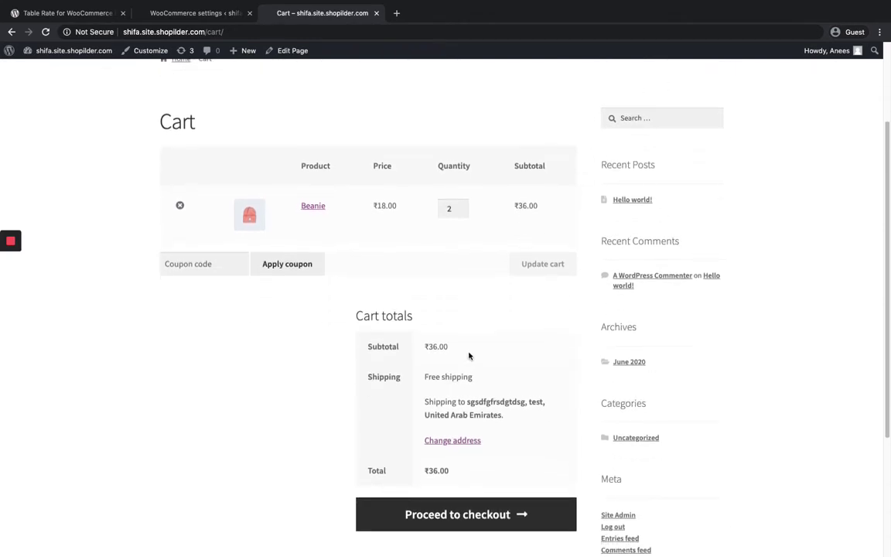
Set the cart's shipping country to United States (US) and recalculate shipping
scroll(537, 348, "down", 1)
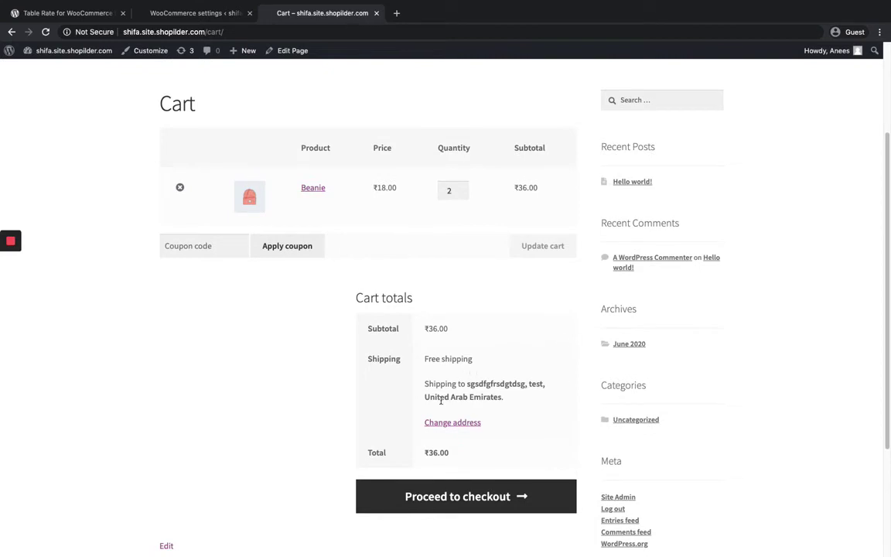
left_click(457, 422)
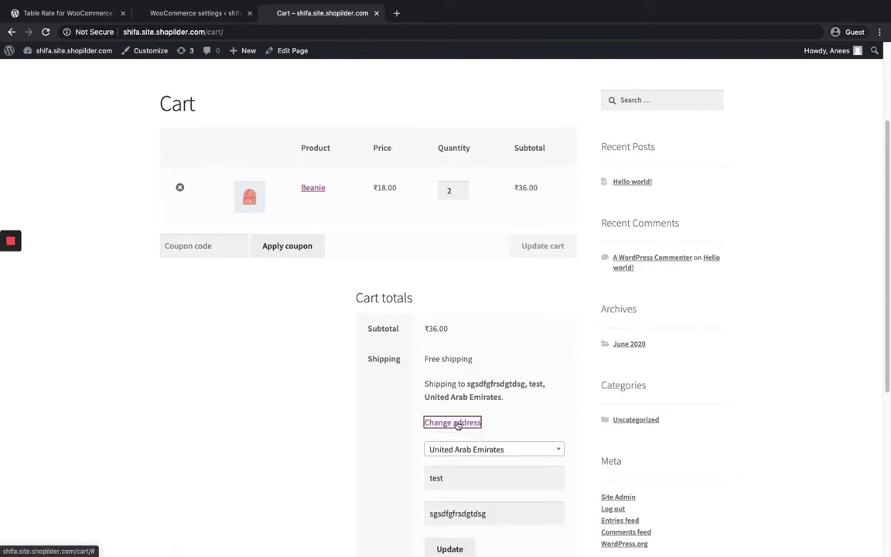
scroll(499, 420, "down", 3)
left_click(475, 358)
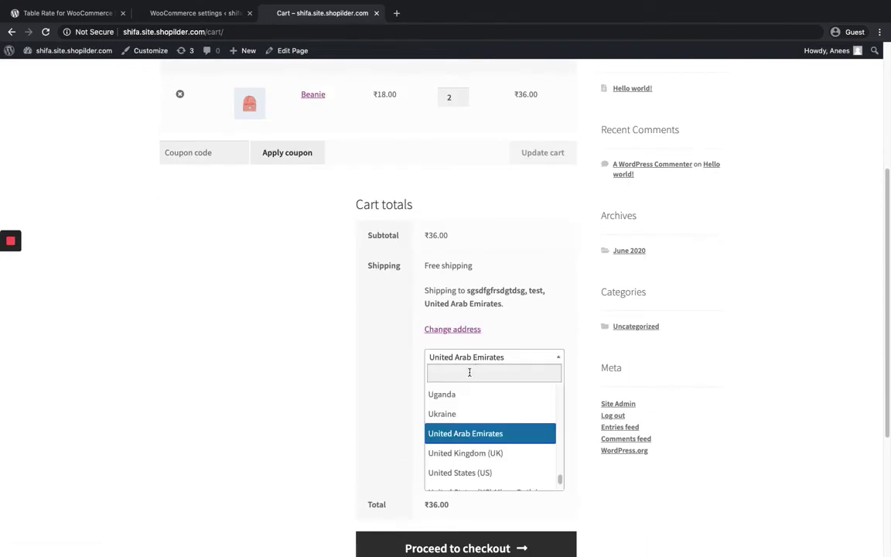
left_click(472, 470)
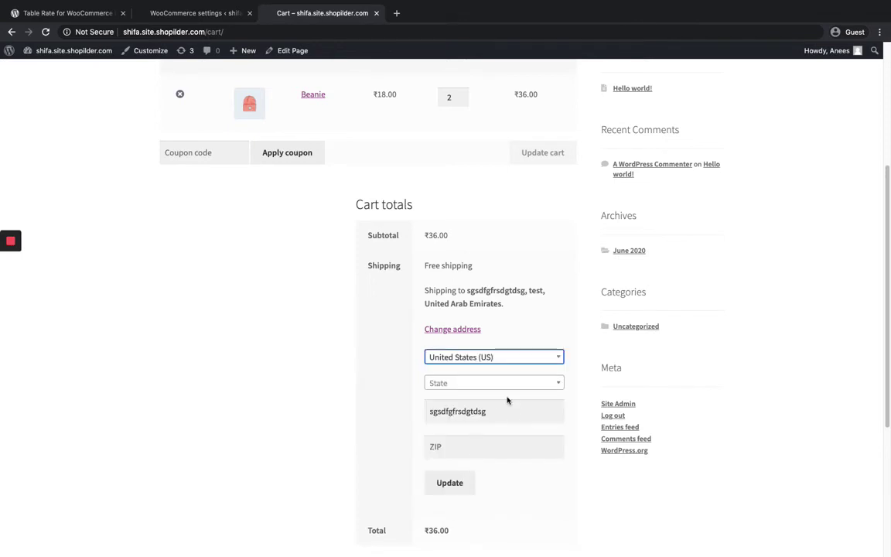
left_click(457, 486)
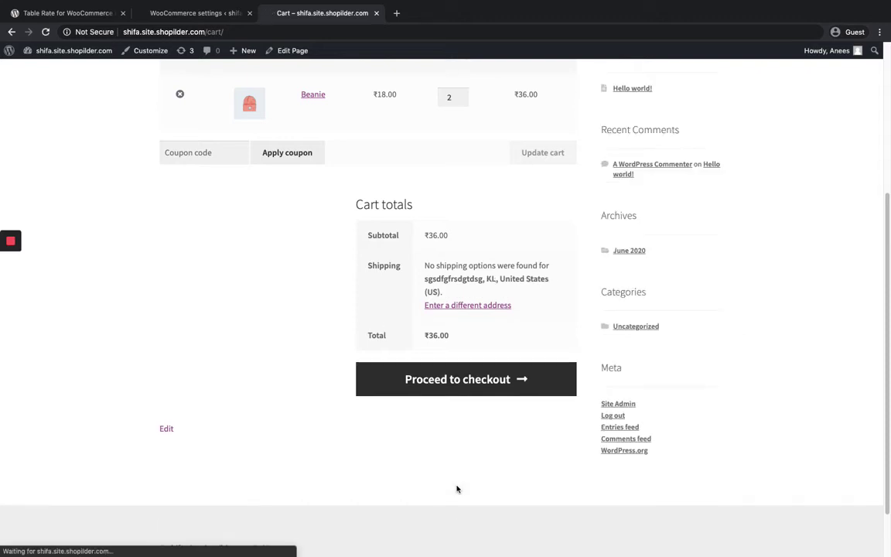
mouse_move(12, 271)
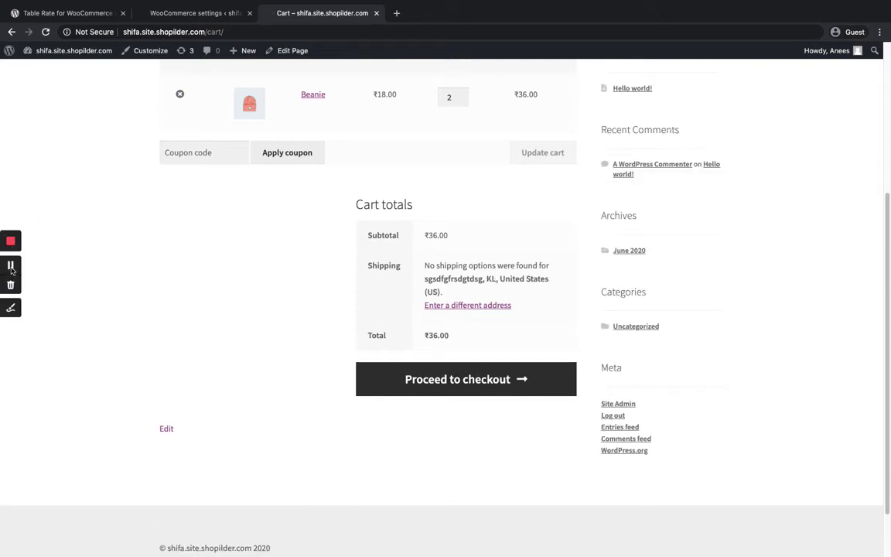
scroll(13, 464, "up", 1)
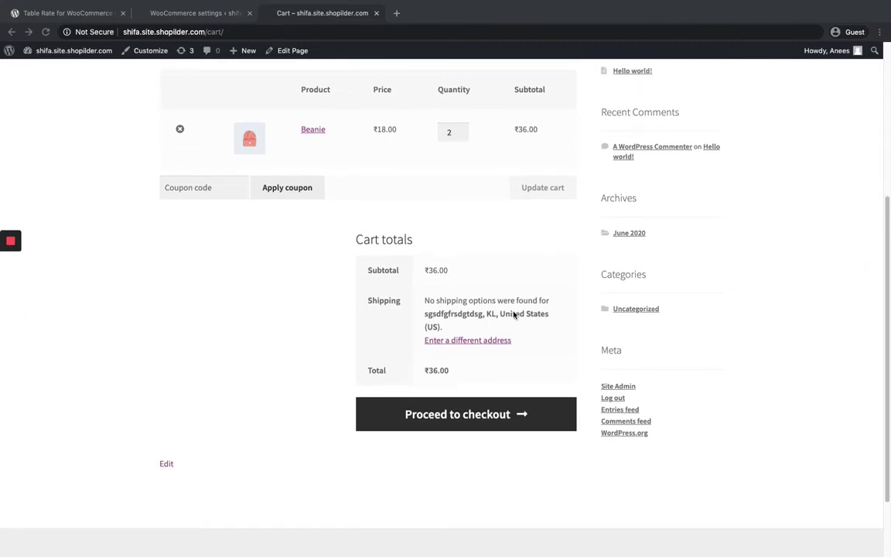
scroll(477, 293, "up", 1)
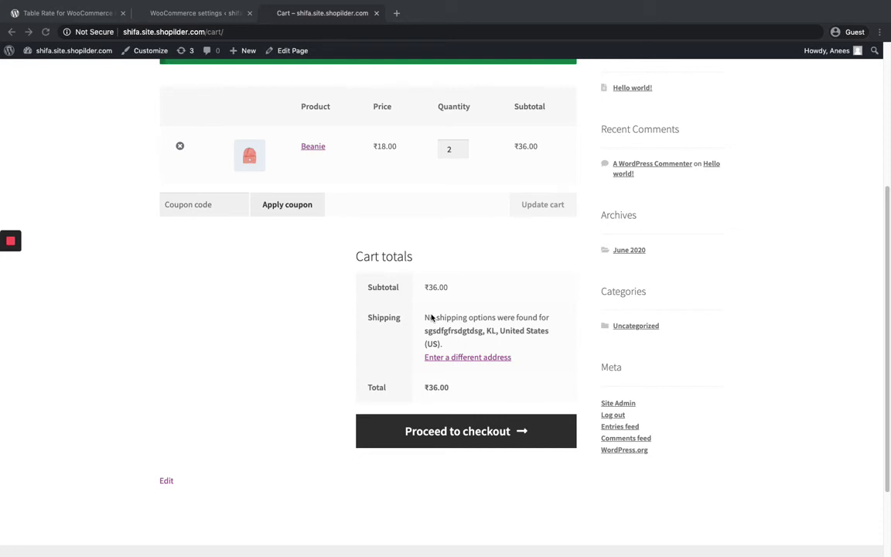
Raise the Beanie quantity to 3 and update the cart, confirming ₹54.00 qualifies for Flexible shipping (FREE)
left_click(463, 145)
left_click(555, 207)
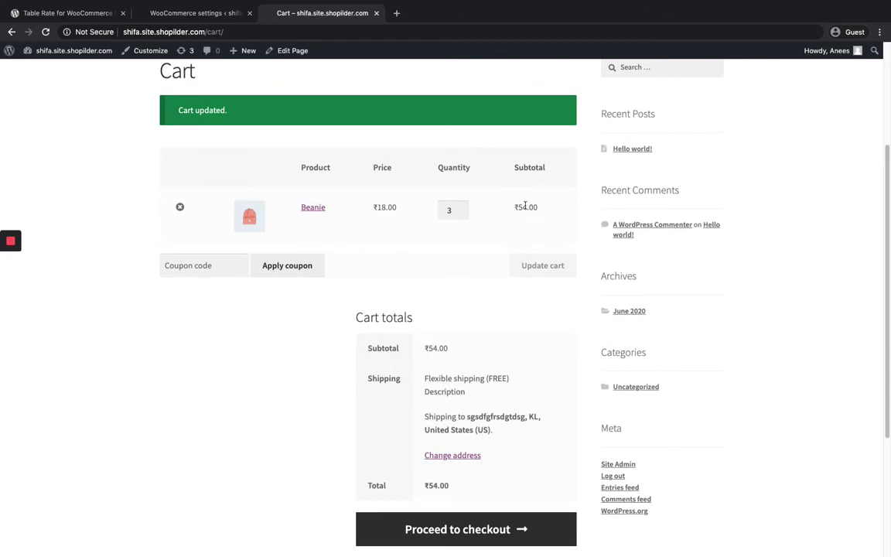
scroll(526, 205, "down", 3)
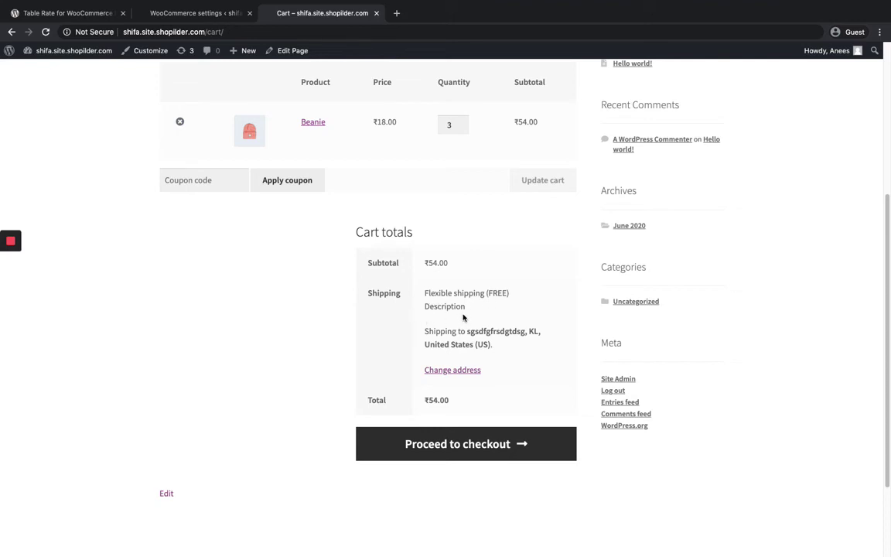
scroll(472, 286, "up", 1)
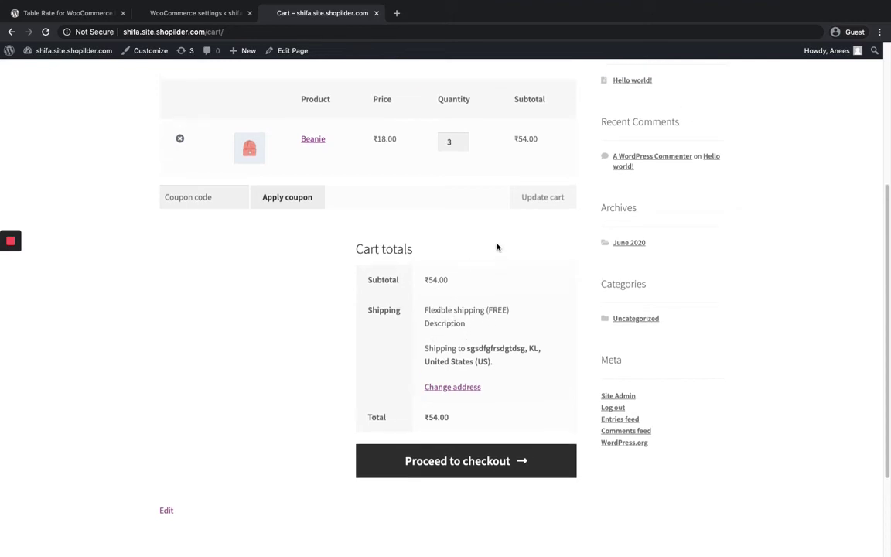
Proceed to checkout and set the billing country to United States (US)
left_click(456, 472)
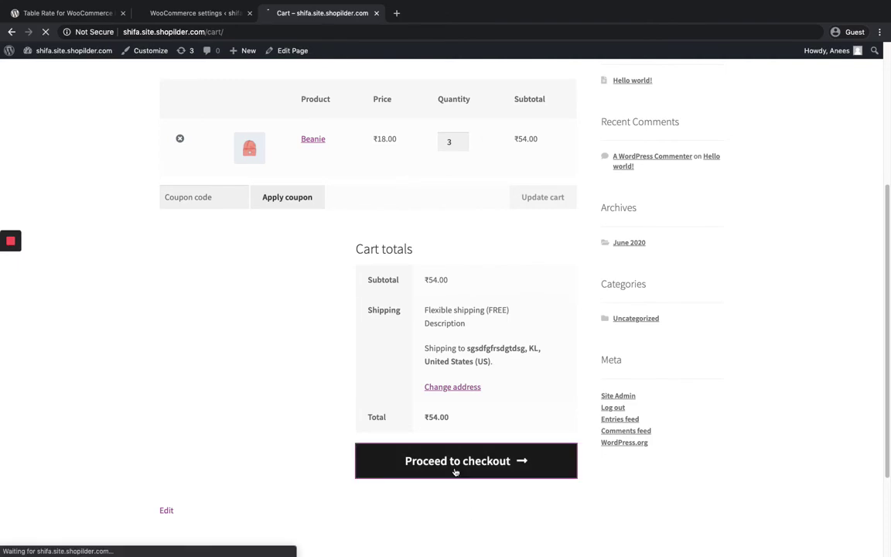
scroll(456, 464, "down", 3)
scroll(456, 464, "down", 3)
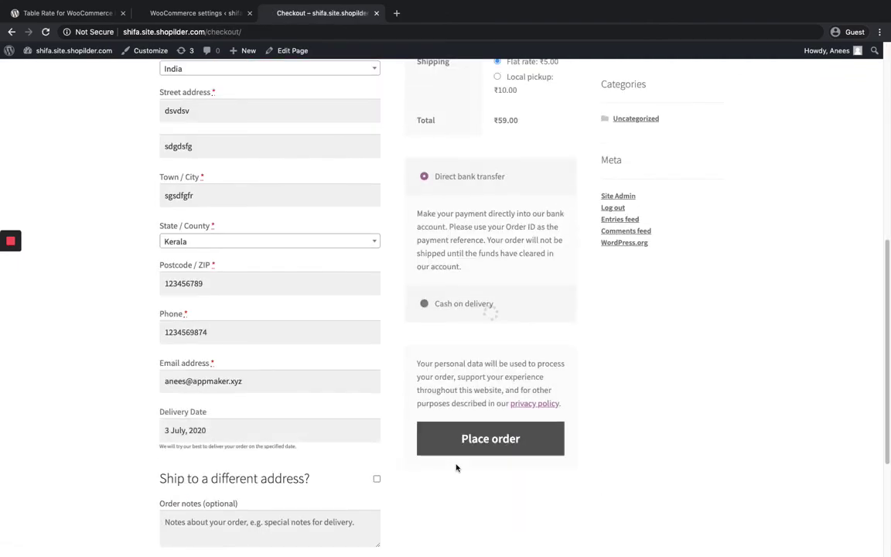
scroll(460, 475, "up", 1)
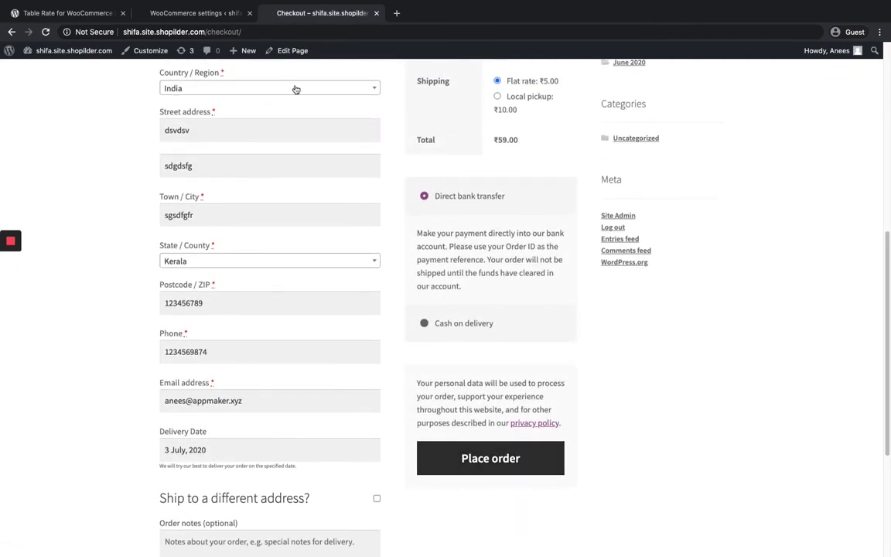
left_click(263, 88)
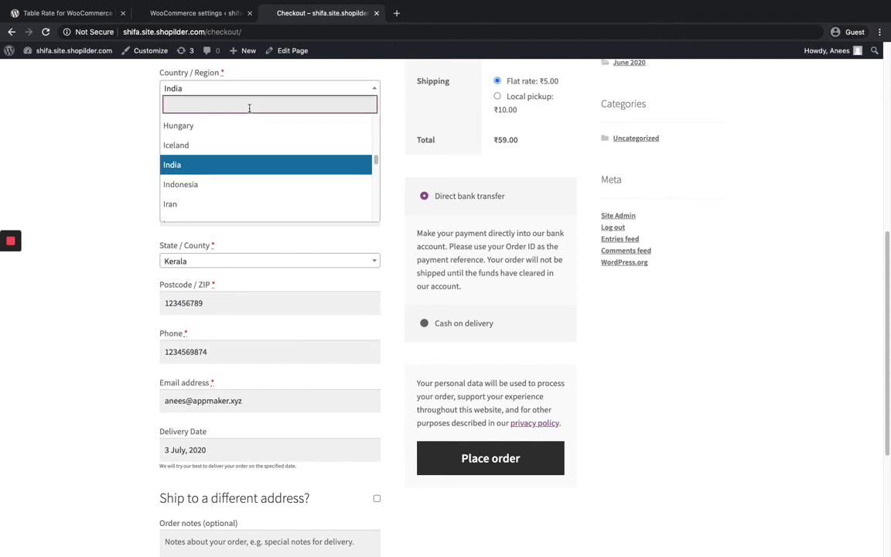
type("US")
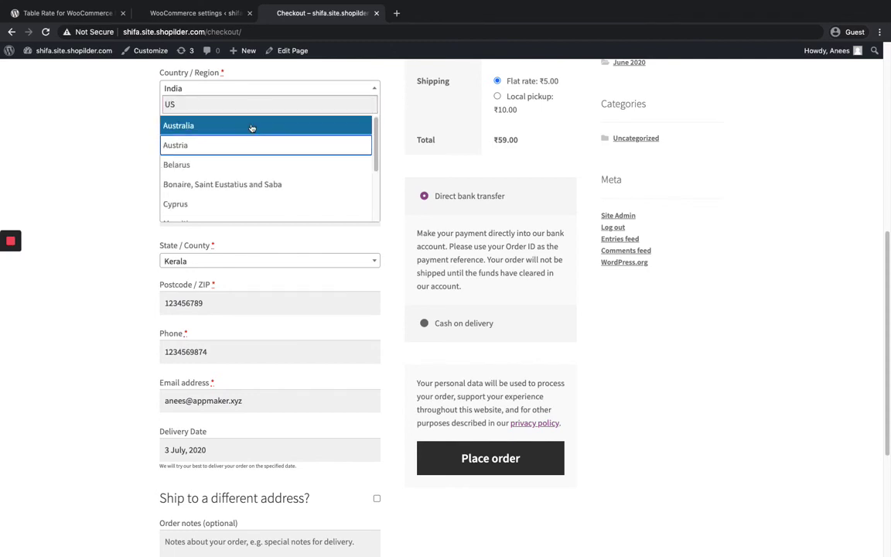
key("BackSpace")
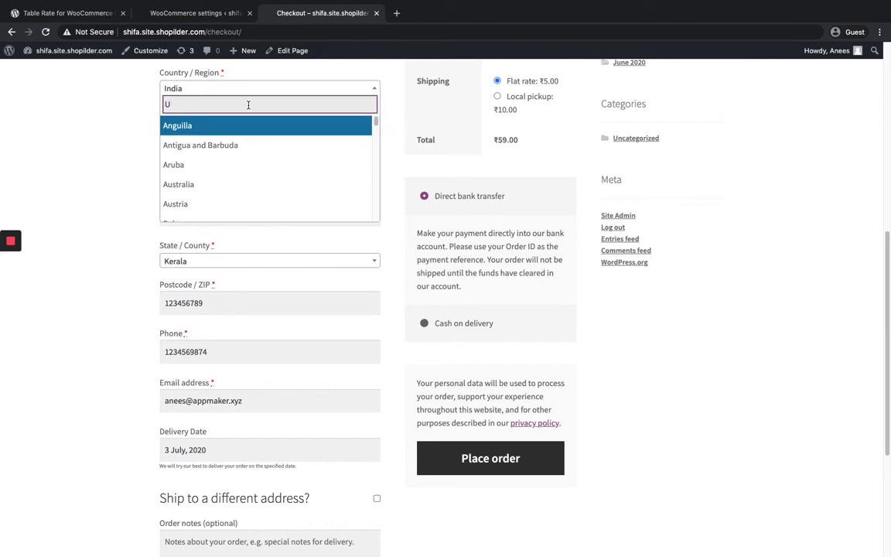
type("nite")
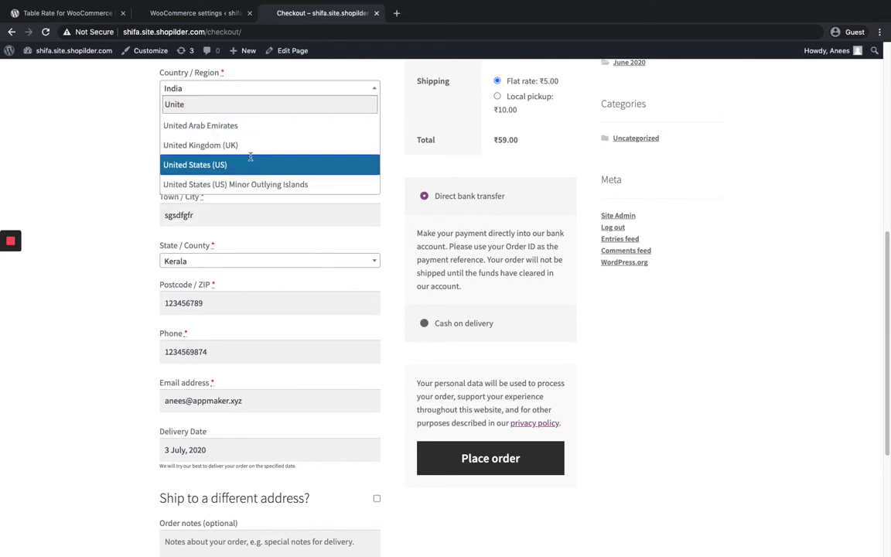
left_click(250, 164)
Return to the cart to see the FREE Flexible shipping, then go back to the US zone shipping settings
scroll(459, 200, "up", 3)
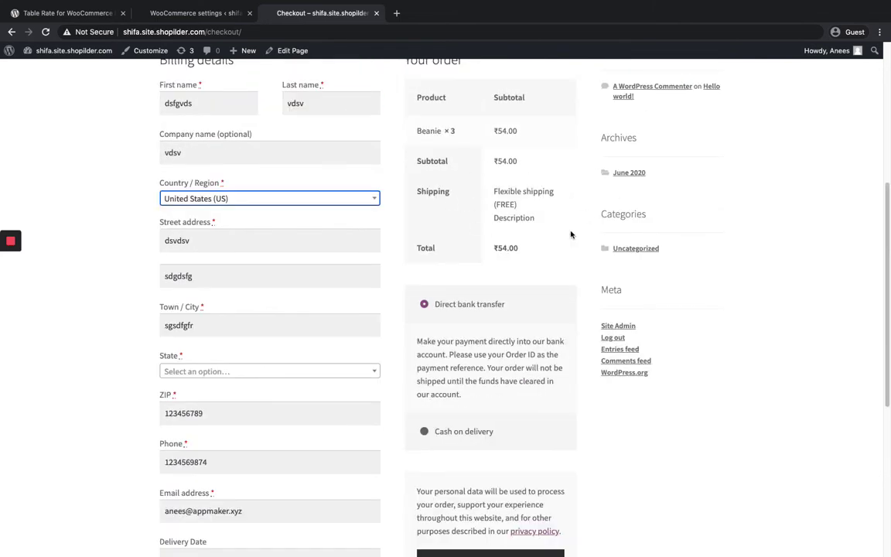
scroll(513, 203, "up", 5)
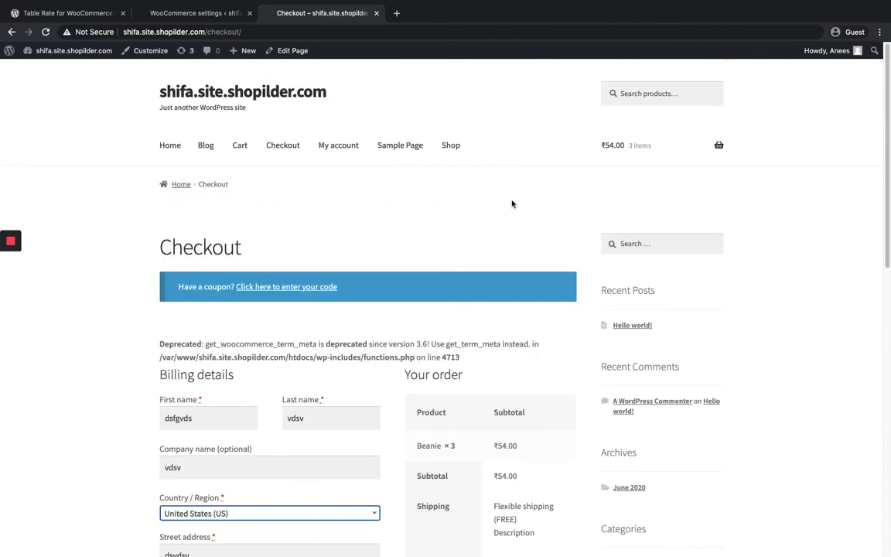
left_click(611, 145)
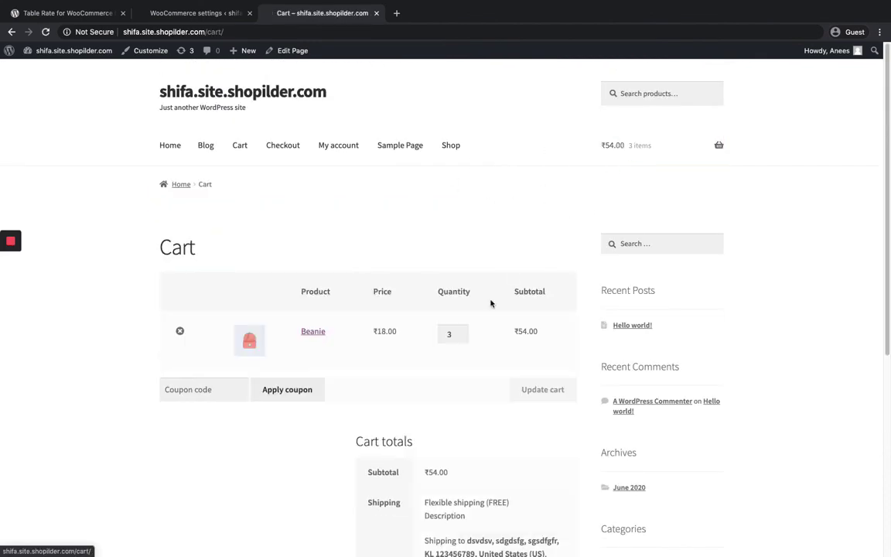
scroll(492, 310, "down", 2)
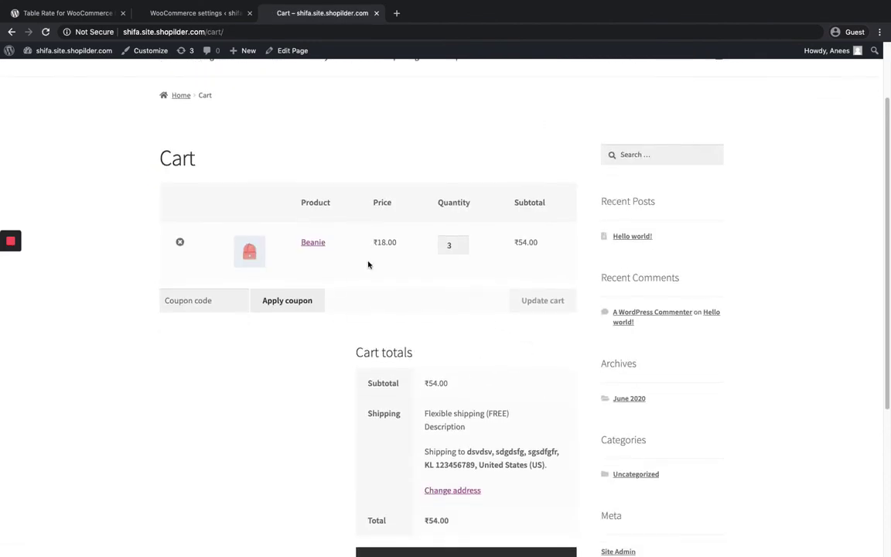
left_click(183, 17)
Open the Flexible shipping method and confirm its rule stays based on Price
scroll(178, 363, "down", 1)
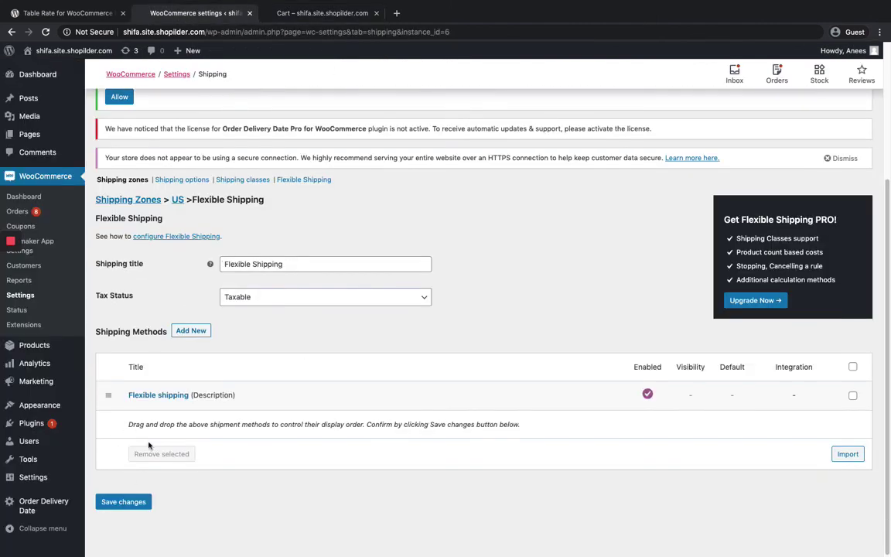
left_click(137, 395)
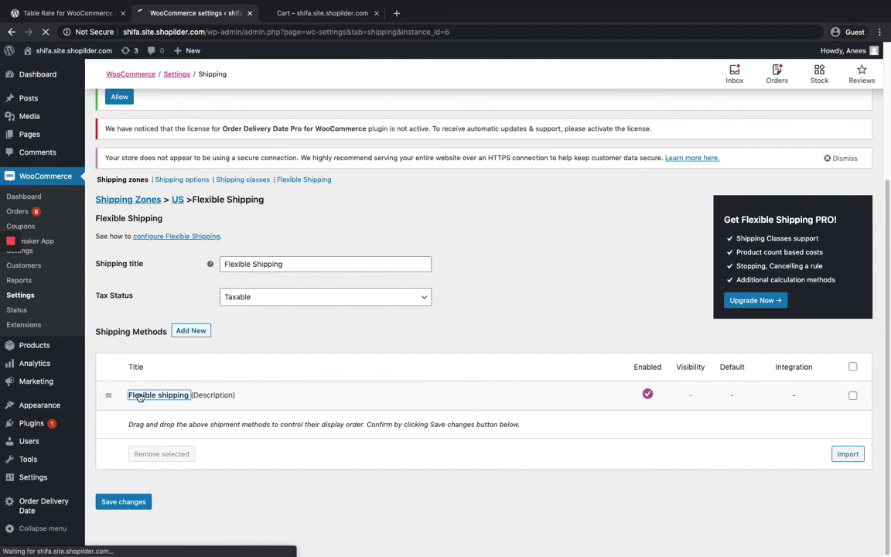
scroll(171, 400, "down", 3)
scroll(300, 371, "down", 5)
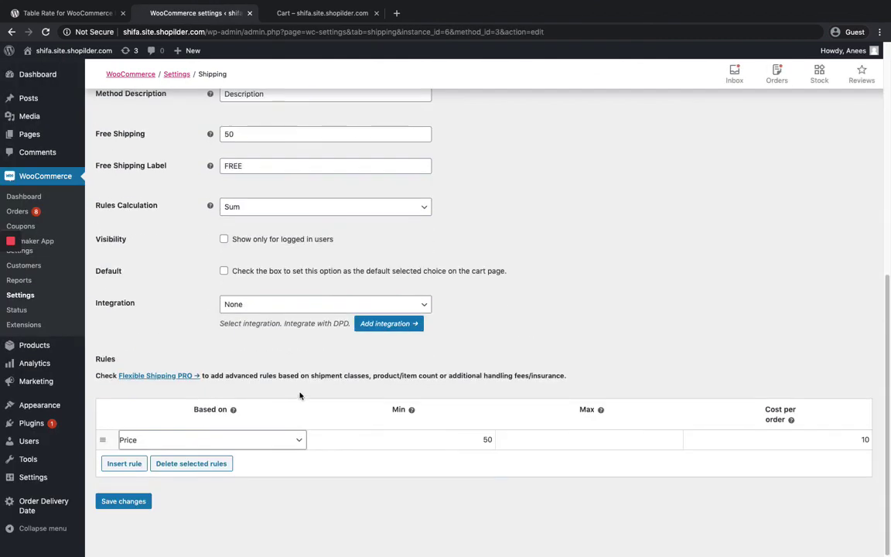
left_click(162, 445)
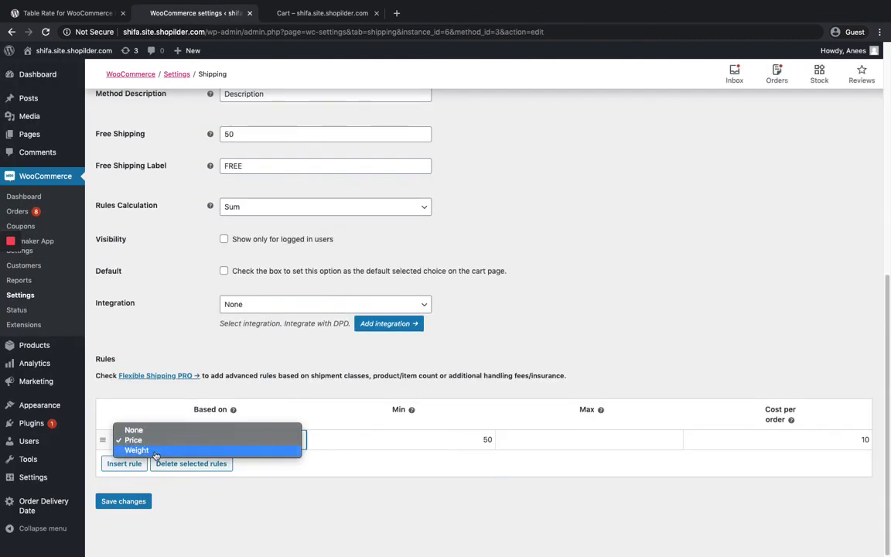
left_click(308, 515)
Review the free-shipping threshold of 50 and rule cost of 10, then return to the storefront cart
scroll(255, 317, "up", 3)
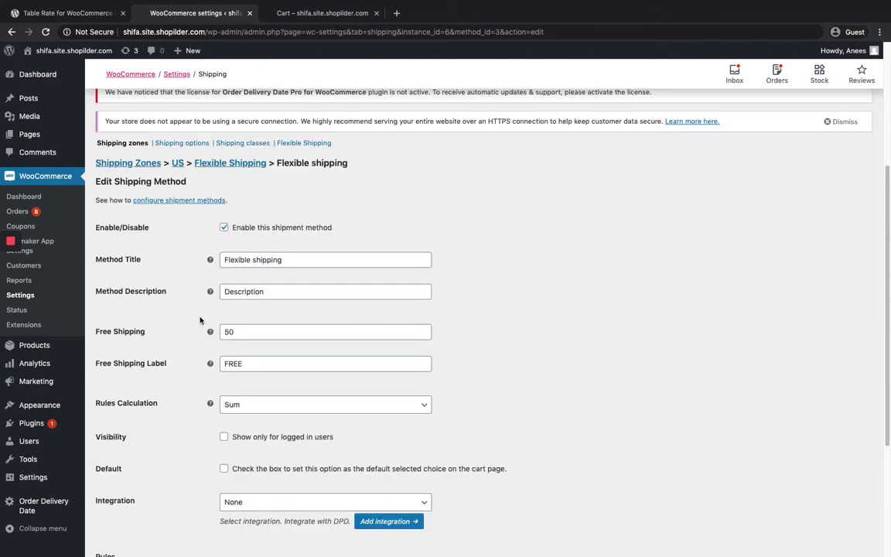
scroll(255, 321, "down", 1)
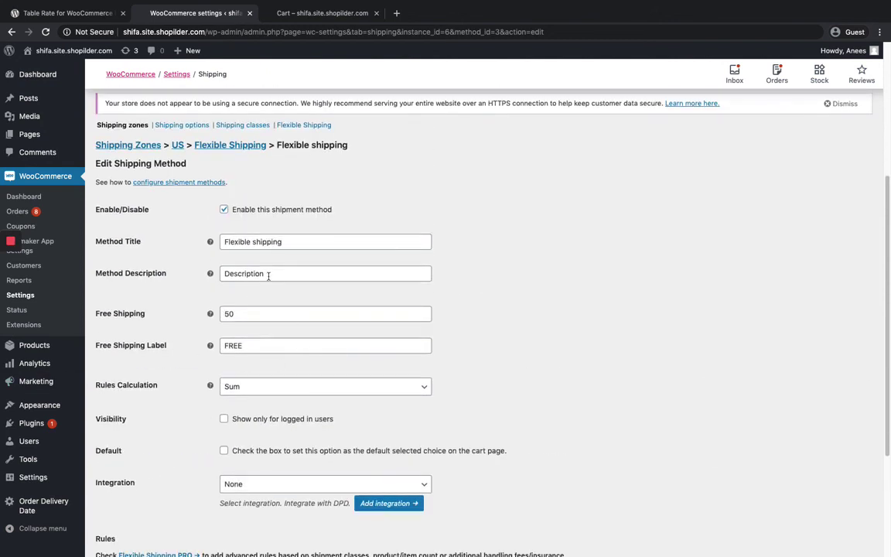
scroll(467, 135, "down", 2)
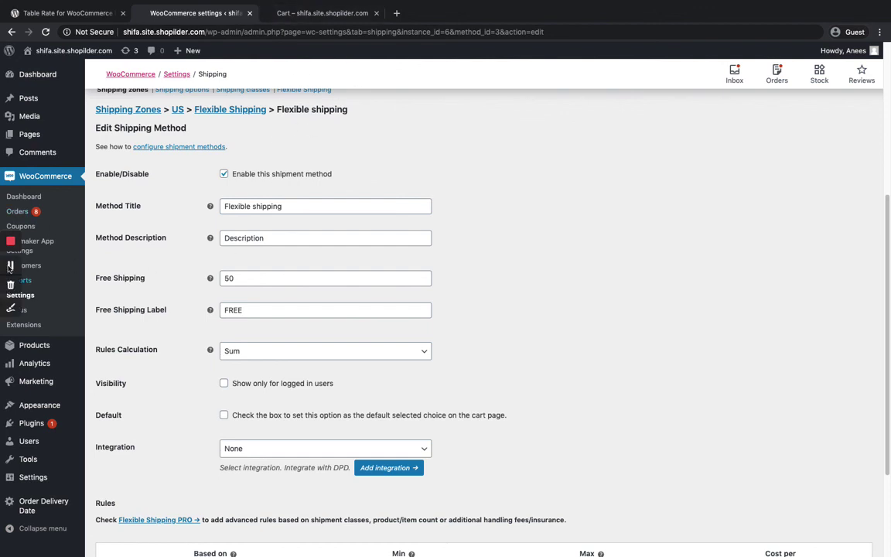
left_click(322, 14)
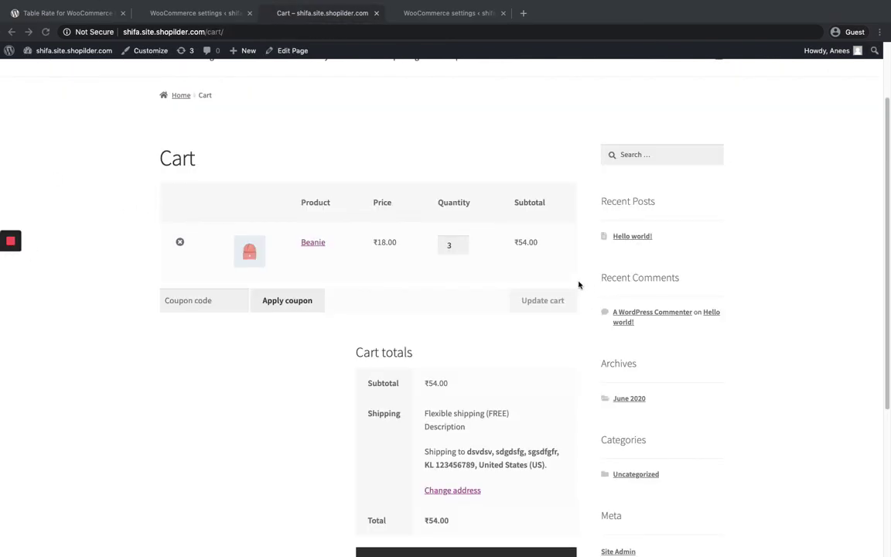
scroll(455, 281, "down", 1)
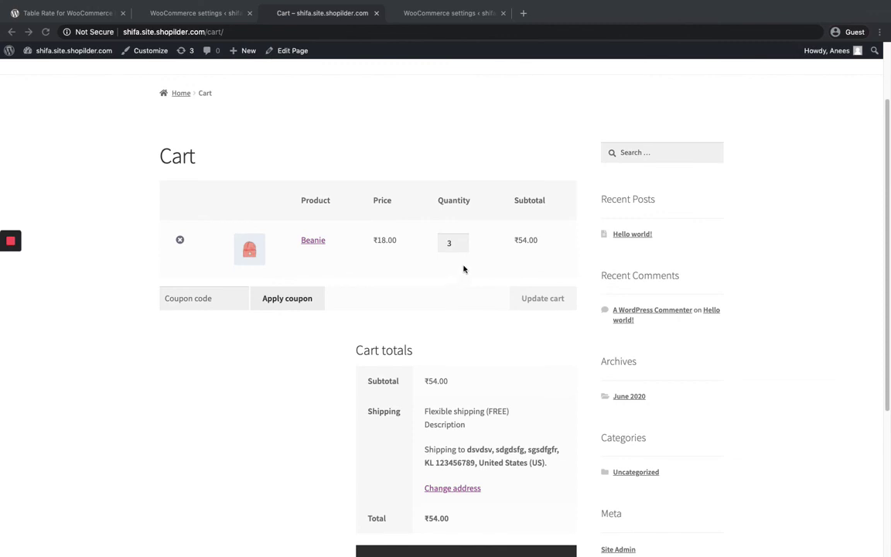
mouse_move(13, 243)
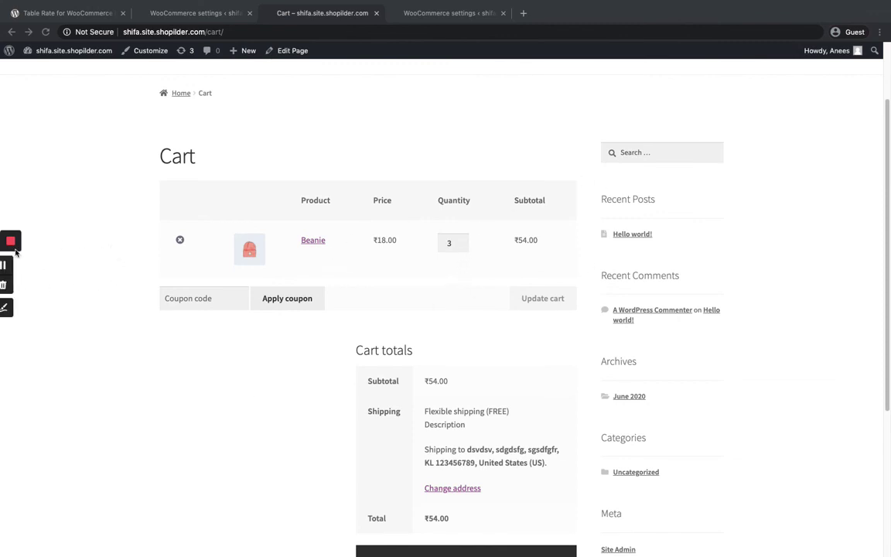